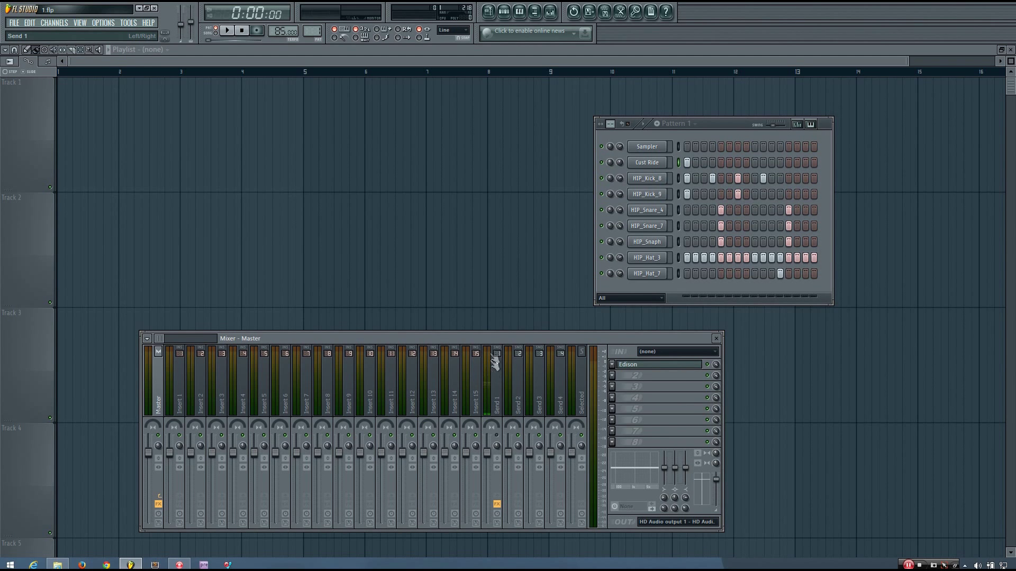
- Arrange the floating windows so the Pattern 1 step sequencer sits directly above the mixer
left_click_drag(732, 124, 507, 117)
left_click_drag(570, 340, 574, 339)
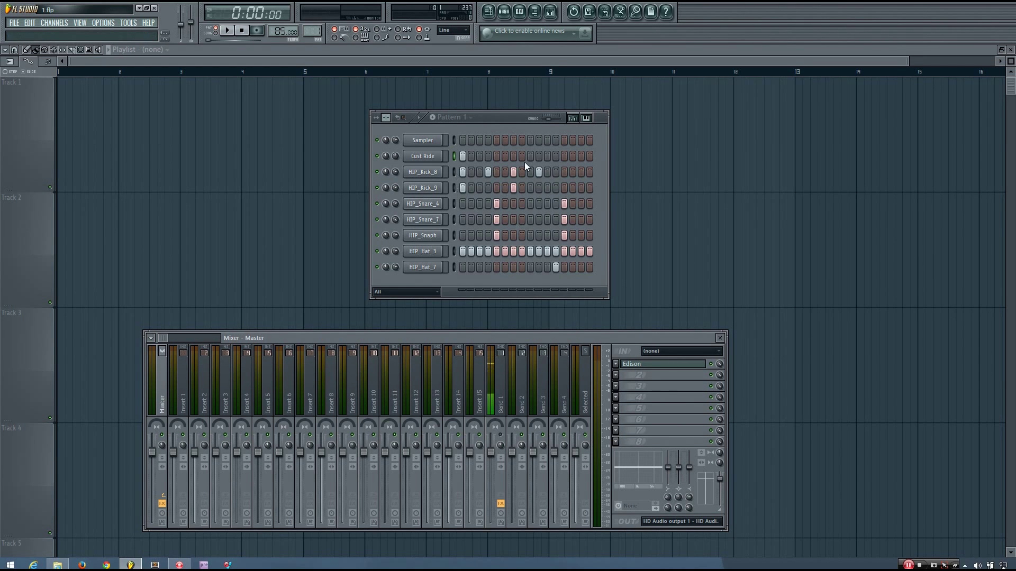
left_click(500, 121)
left_click_drag(499, 120, 485, 119)
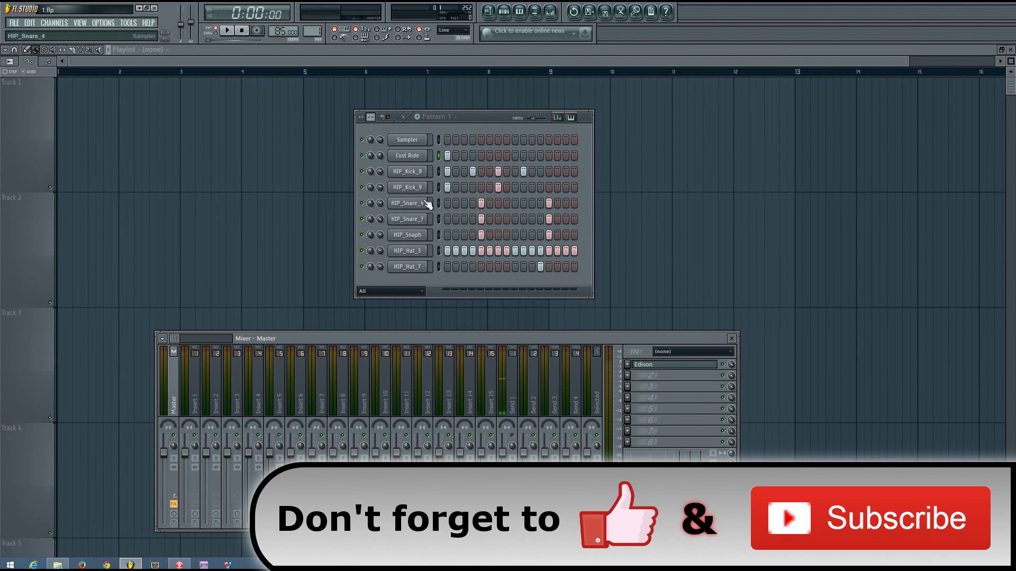
- Link the selected Cust Ride channel to the Insert 1 mixer track
left_click(447, 155)
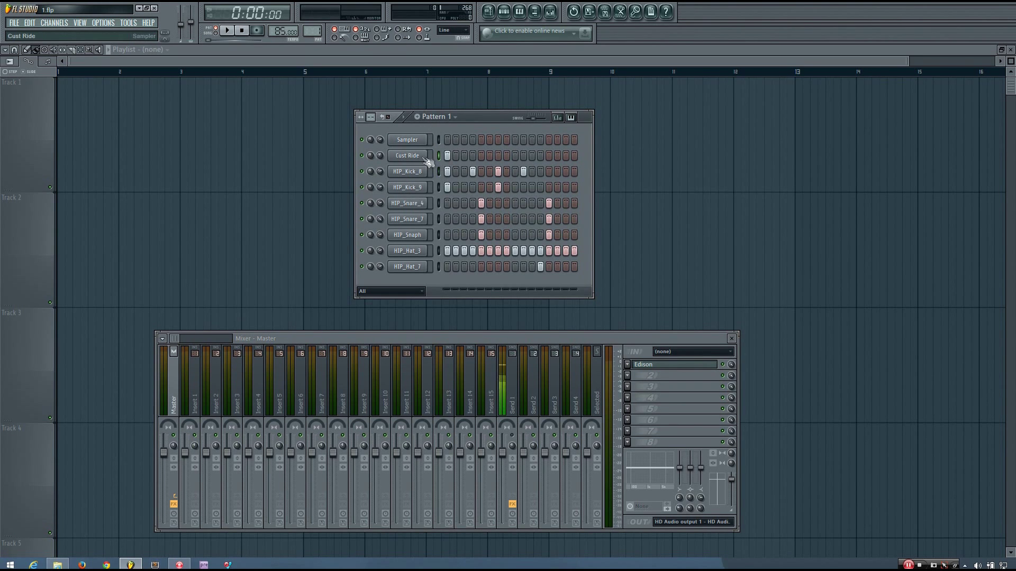
left_click(447, 155)
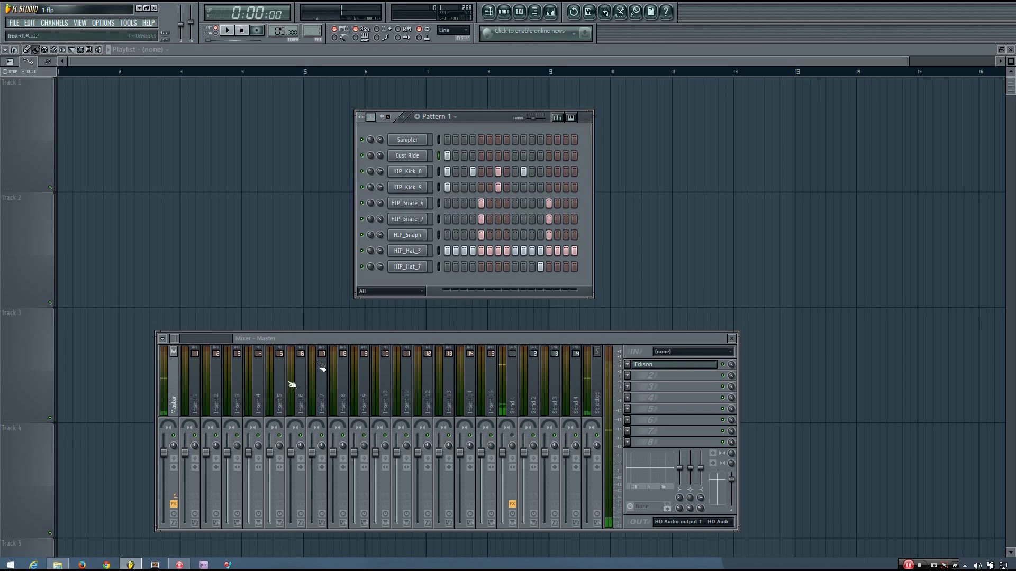
right_click(196, 400)
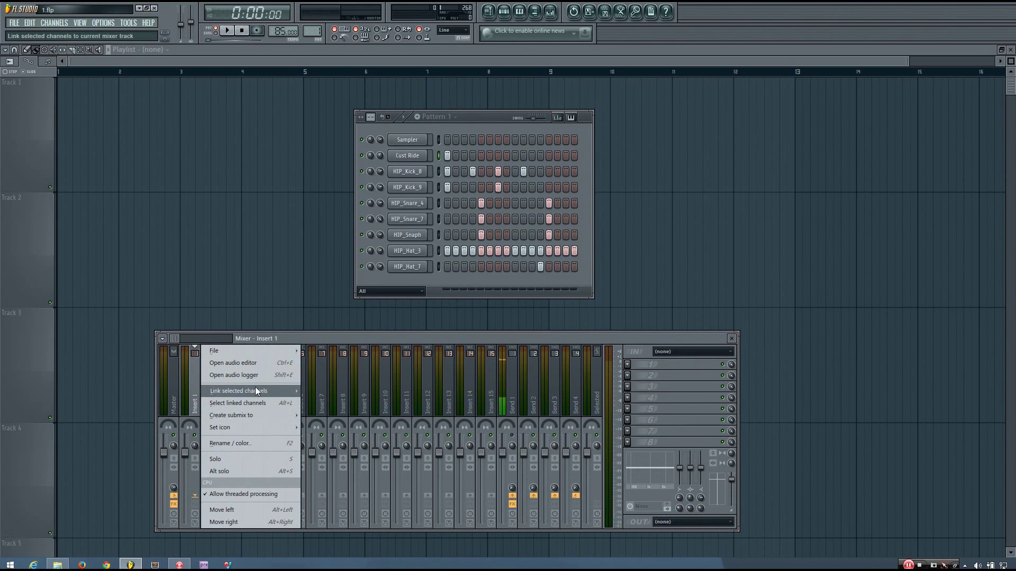
mouse_move(256, 391)
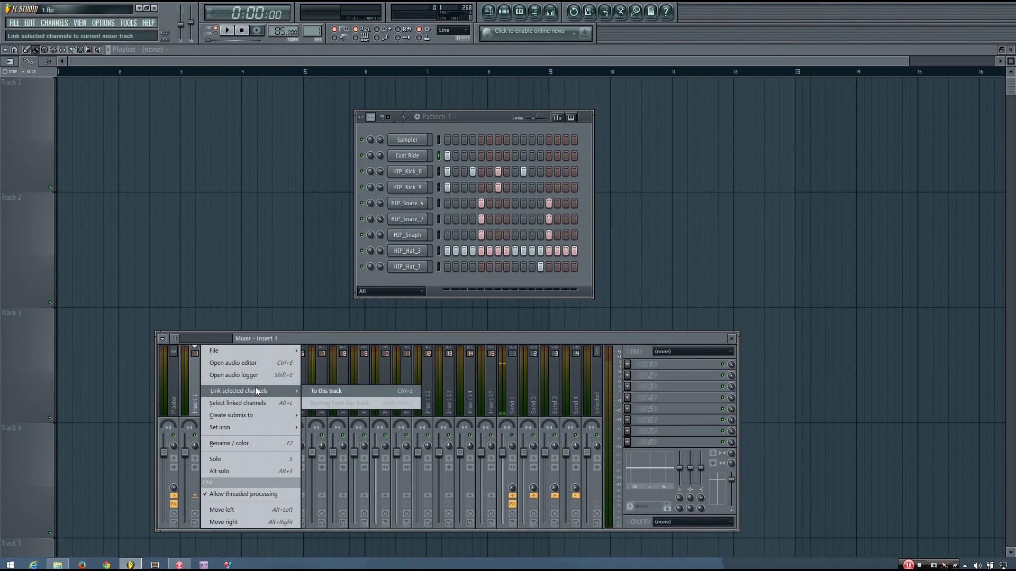
left_click(318, 390)
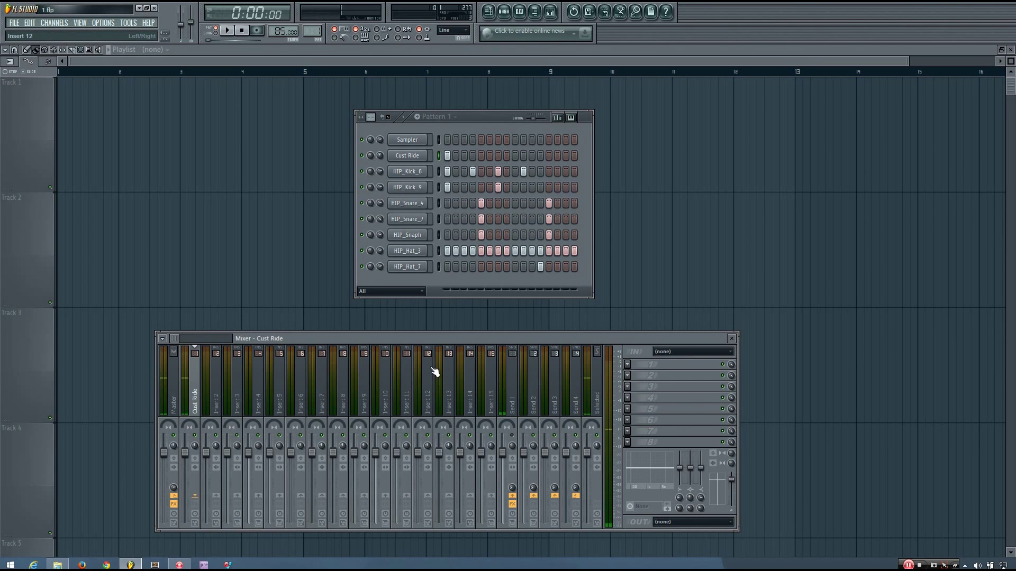
- In the Cust Ride channel settings, try mixer track 4, return the assignment to track 1, and close the settings
left_click(414, 160)
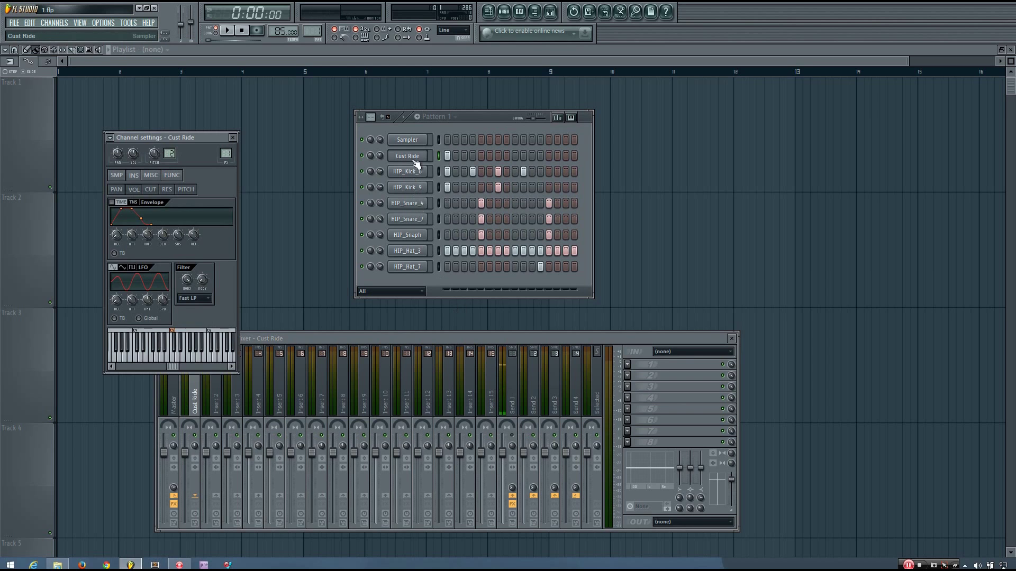
left_click_drag(185, 137, 251, 99)
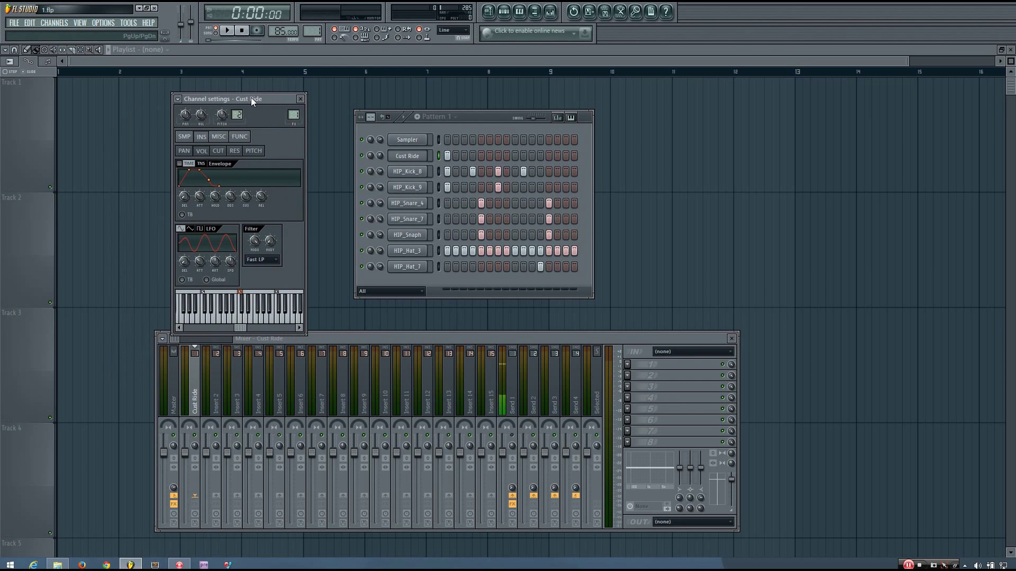
left_click(184, 136)
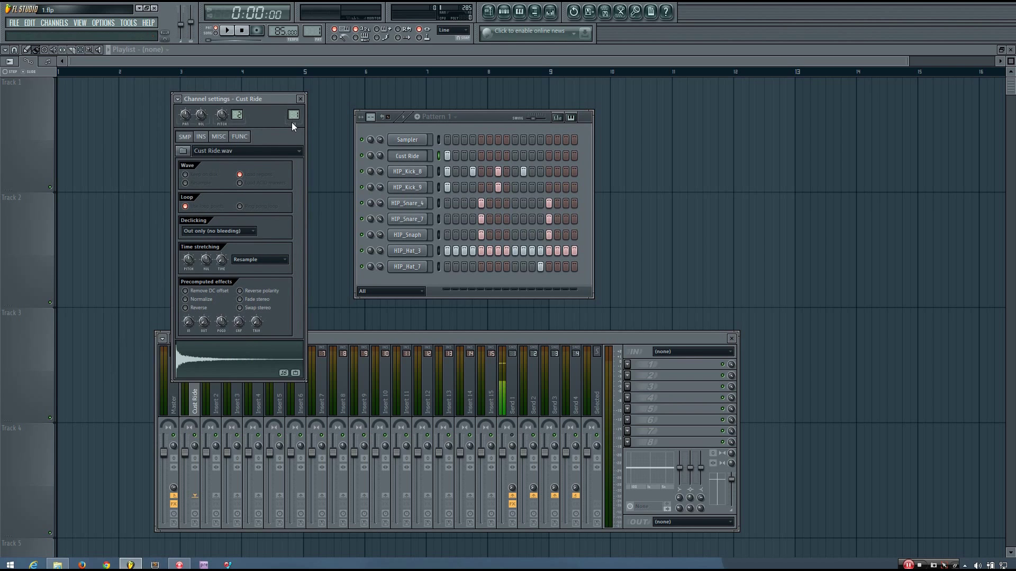
left_click_drag(281, 101, 184, 100)
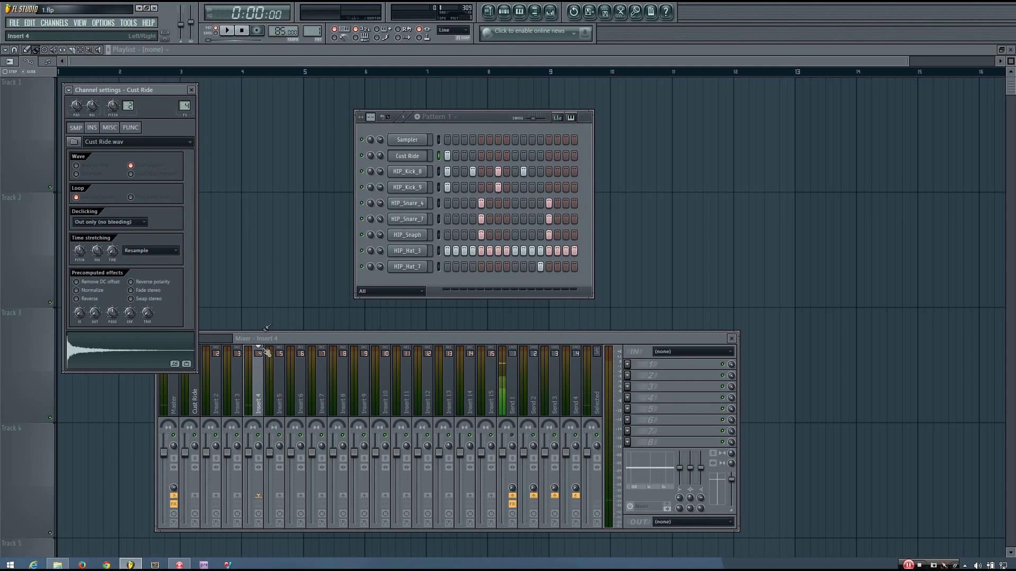
left_click_drag(187, 104, 183, 118)
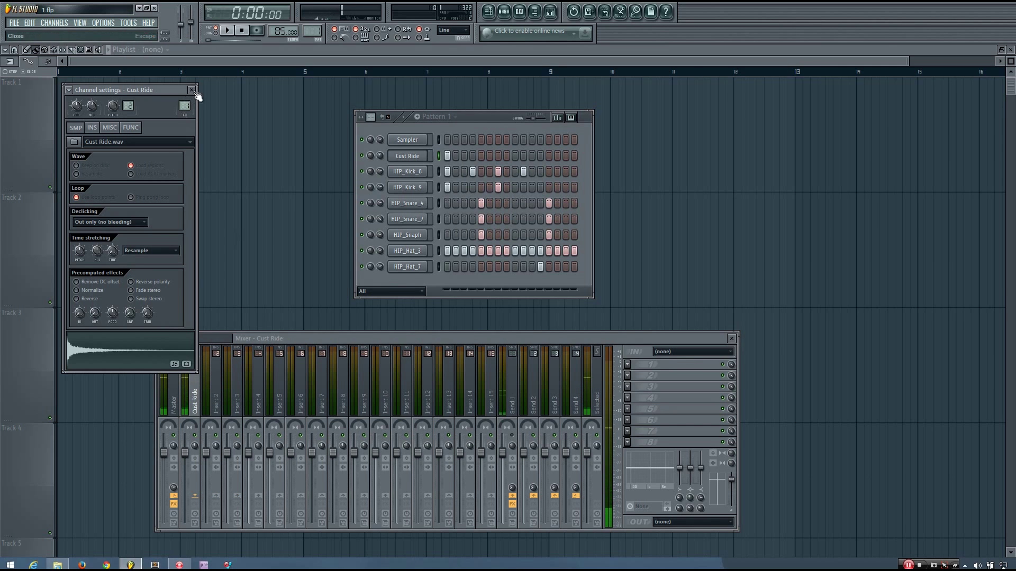
left_click(193, 92)
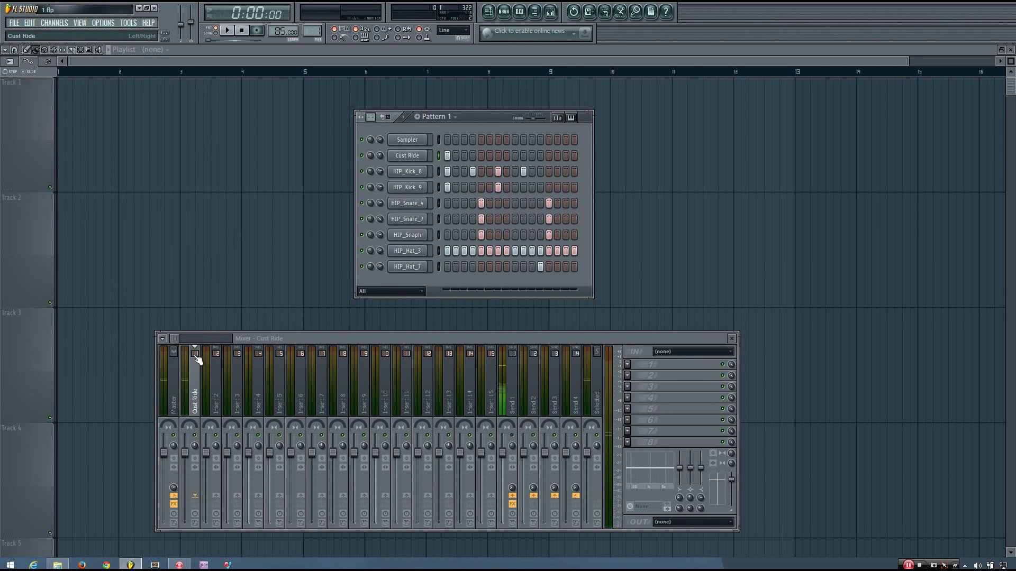
- Isolate the HIP_Kick_8 and HIP_Kick_9 channels by muting the others, and play the pattern to hear the kicks together
left_click(439, 170)
right_click(363, 172)
left_click(366, 177)
left_click(363, 187)
key("space")
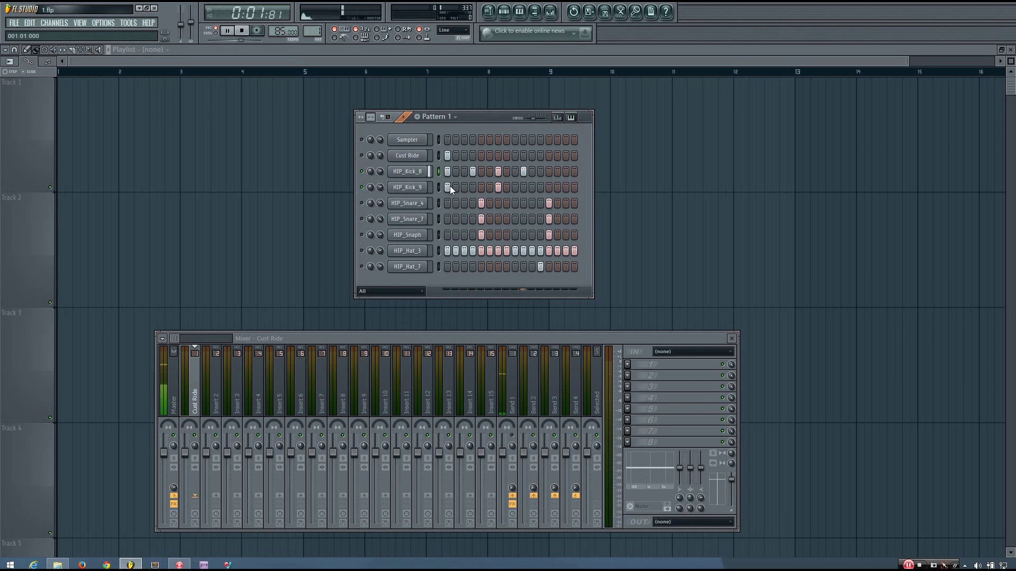
key("space")
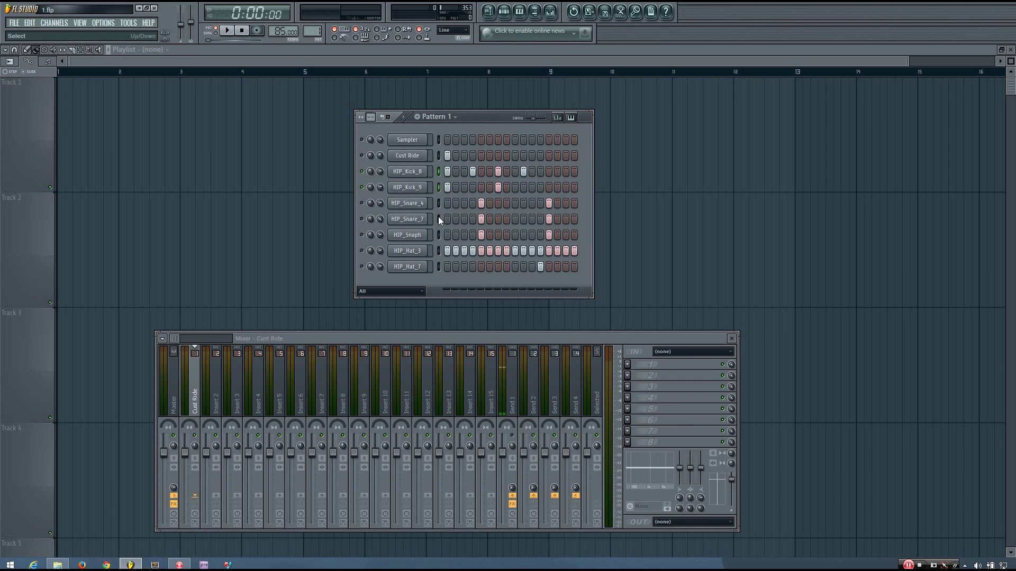
- Link the selected HIP_Kick_8 and HIP_Kick_9 channels together to the Insert 2 mixer track
left_click(439, 266)
left_click(229, 398)
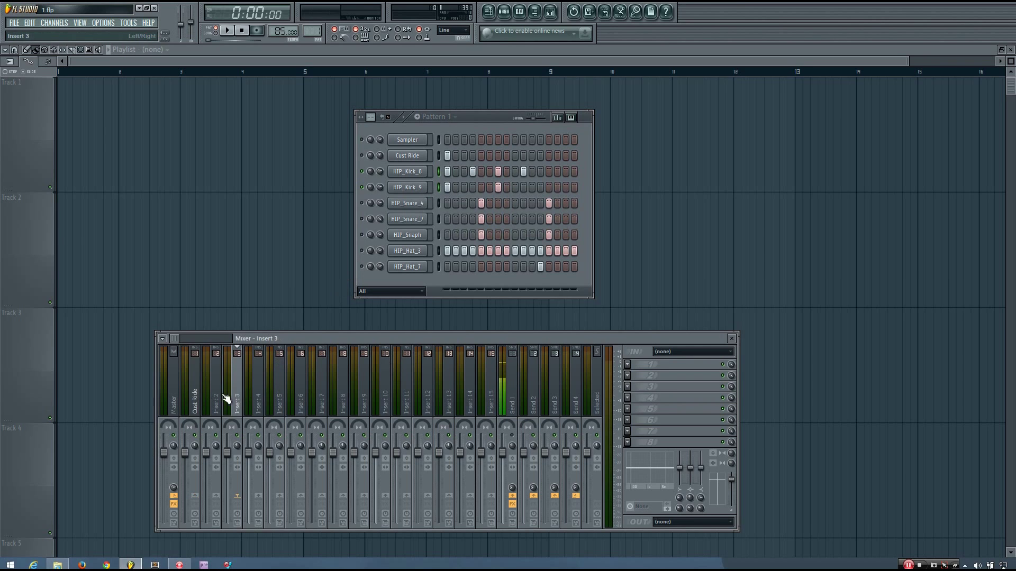
left_click(214, 399)
right_click(213, 400)
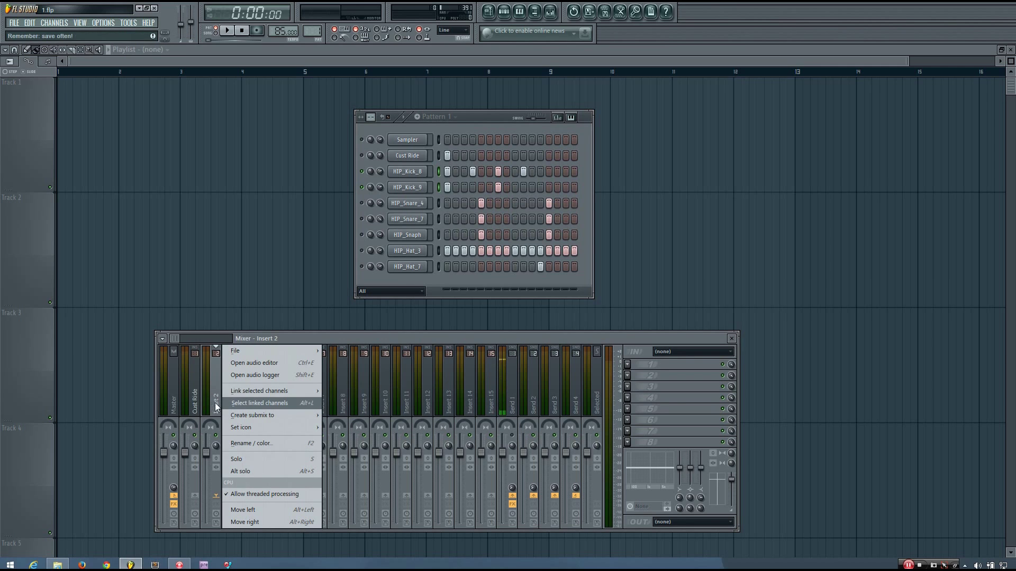
mouse_move(243, 391)
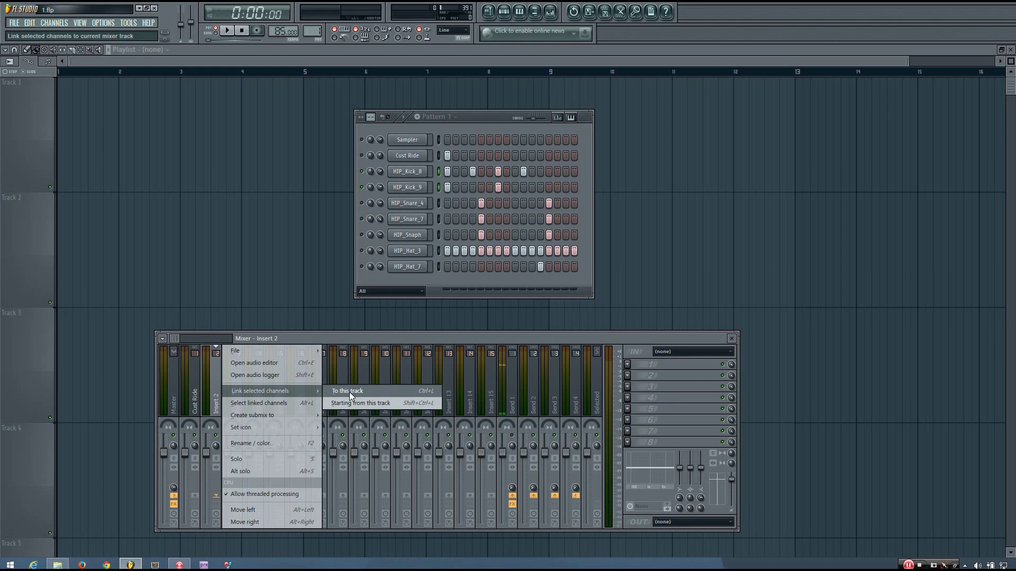
left_click(425, 392)
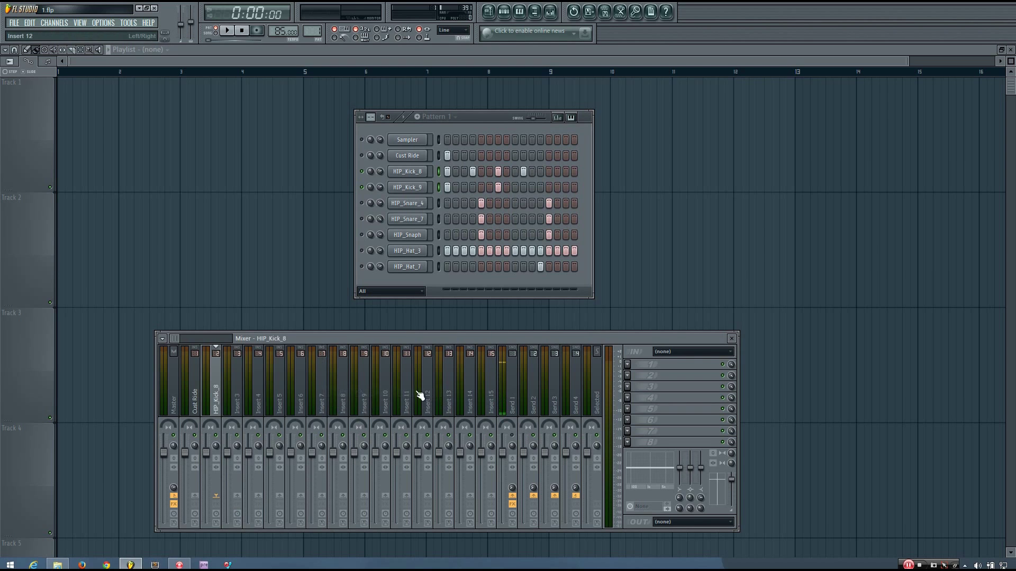
- Audition the kick channels and play the pattern to check their signal on the shared mixer track
key("z")
left_click(442, 186)
key("z")
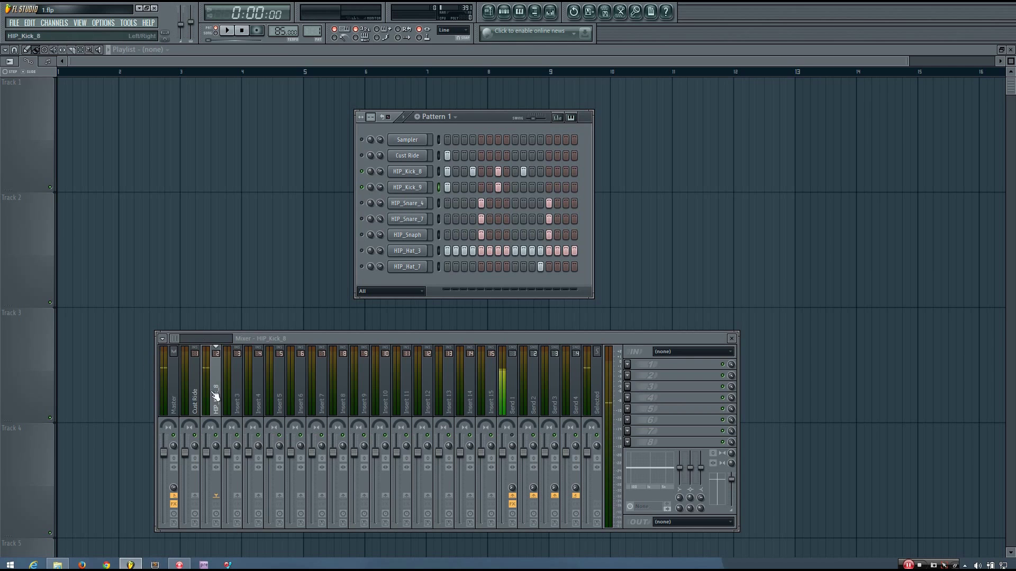
key("space")
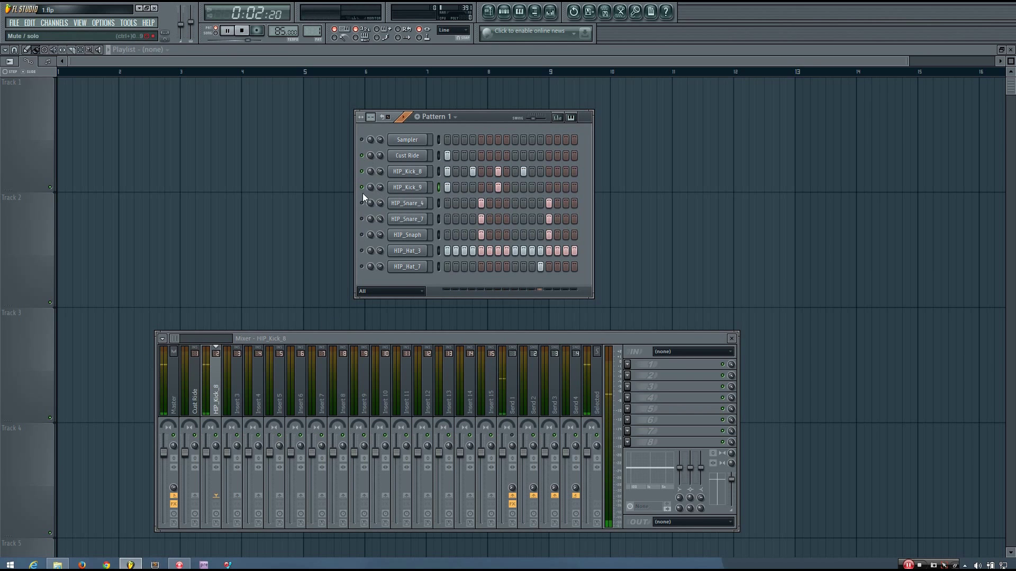
- Unmute all channels in Pattern 1 and stop the playback
right_click(362, 156)
left_click(364, 159)
right_click(363, 158)
left_click(367, 162)
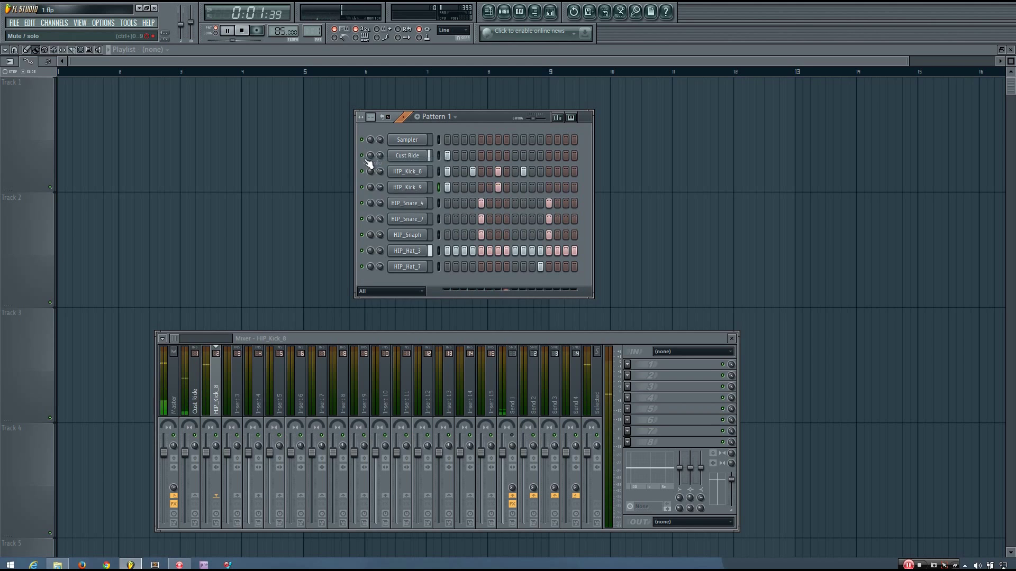
key("space")
- Select channels HIP_Snare_4 through HIP_Hat_7 and link them to consecutive mixer tracks starting from Insert 3
left_click(439, 203)
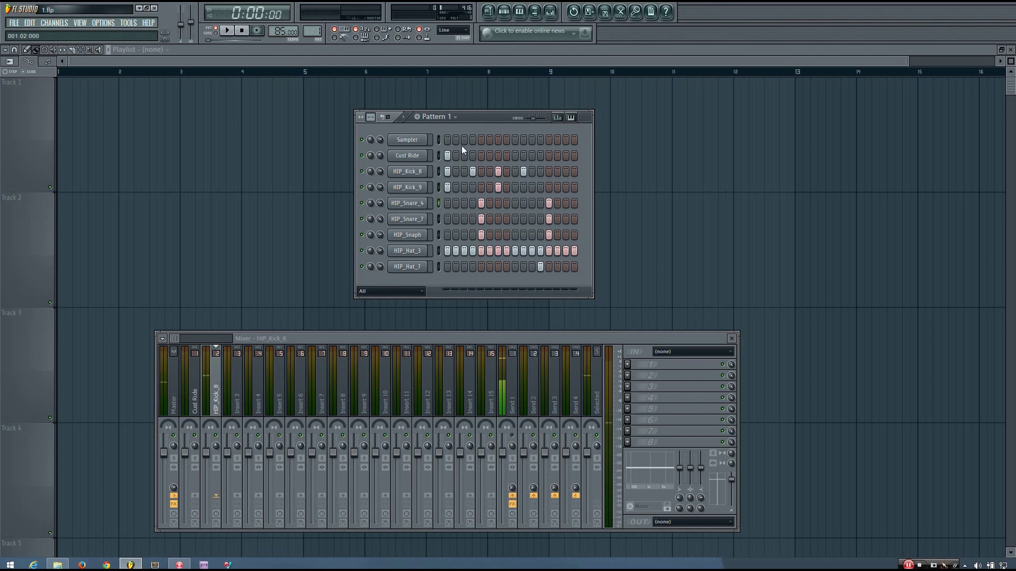
left_click_drag(486, 116, 456, 118)
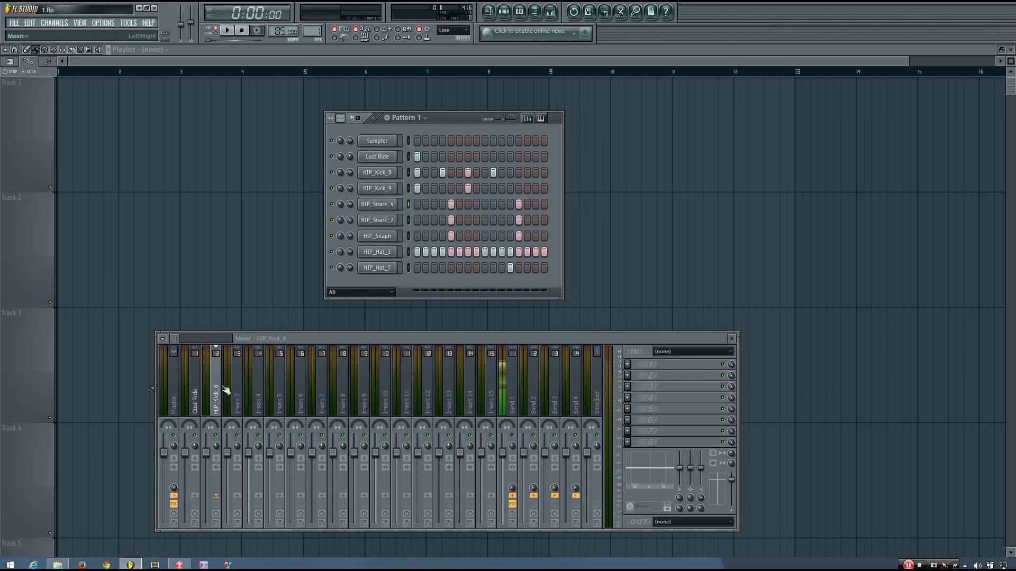
left_click_drag(227, 390, 195, 391)
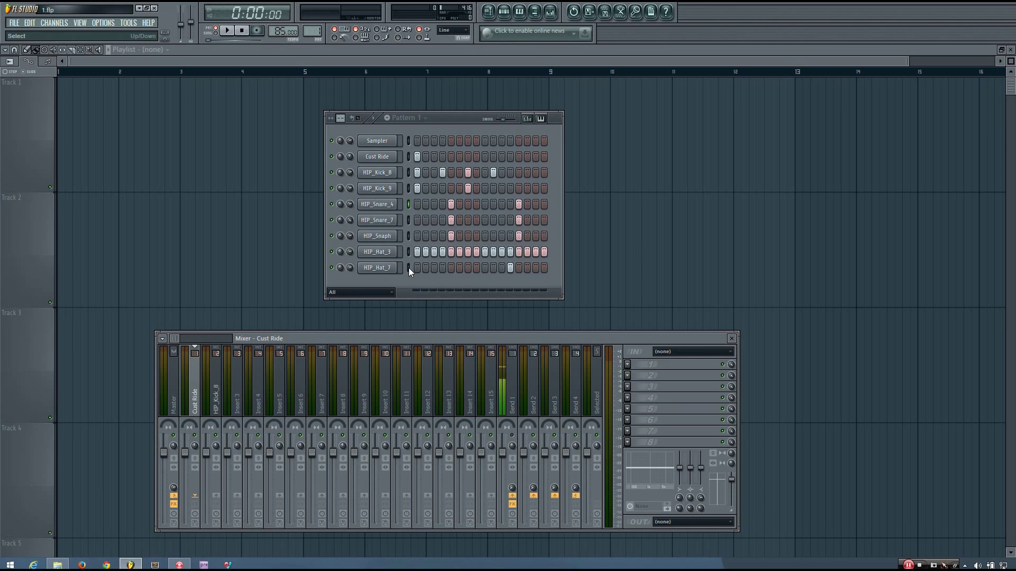
left_click_drag(409, 267, 405, 240)
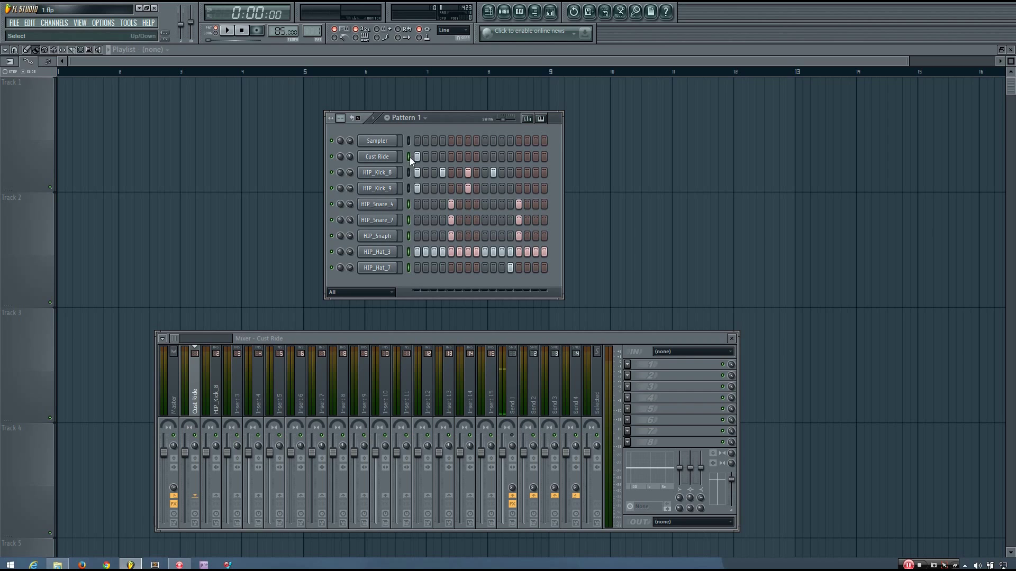
left_click(239, 405)
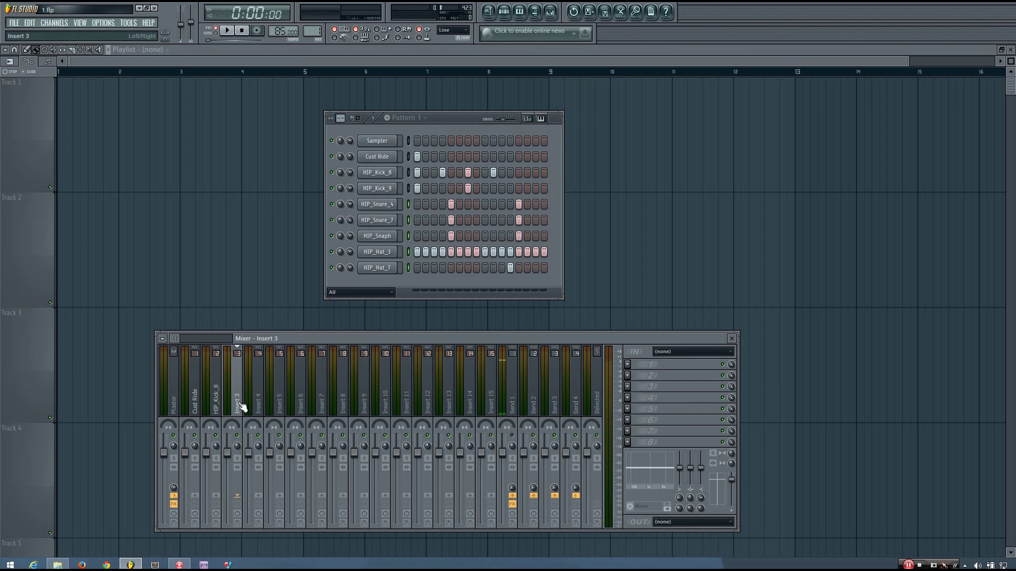
mouse_move(240, 403)
left_mouse_down()
mouse_move(472, 400)
mouse_move(241, 408)
left_mouse_up()
right_click(237, 392)
mouse_move(300, 390)
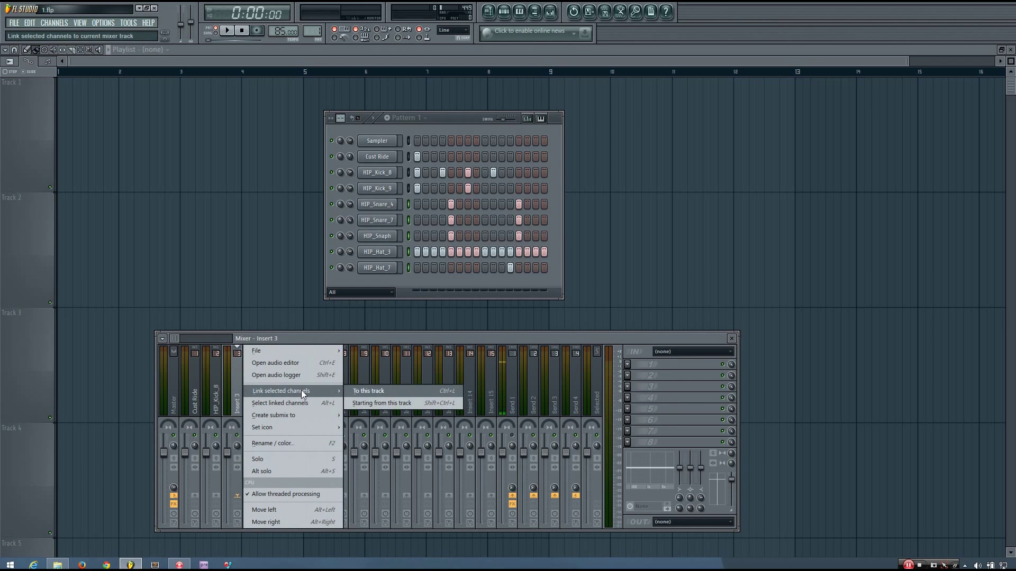
left_click(379, 401)
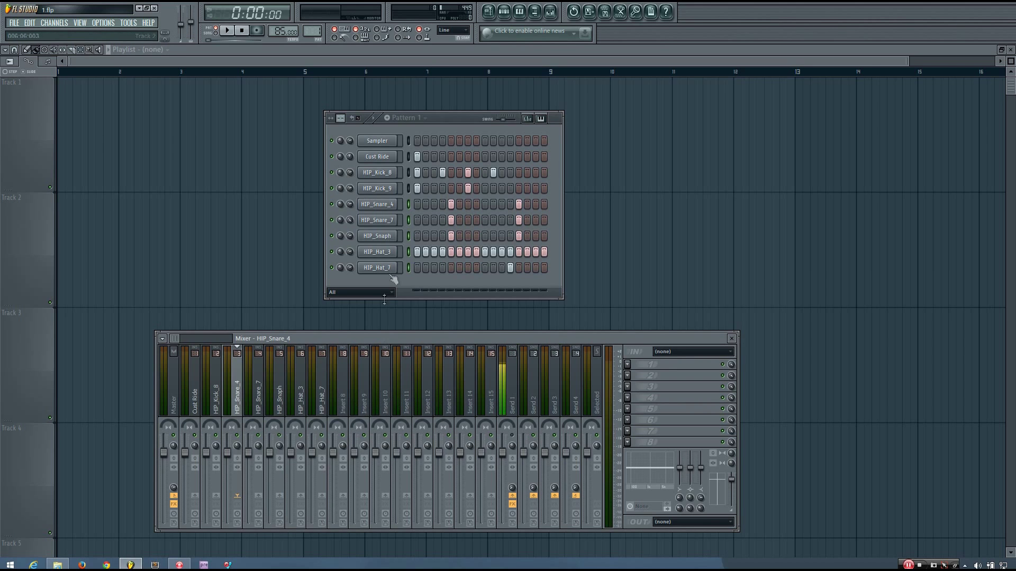
- Audition the channels from HIP_Snare_4 down to HIP_Hat_7 one by one to check their mixer levels
left_click(408, 195)
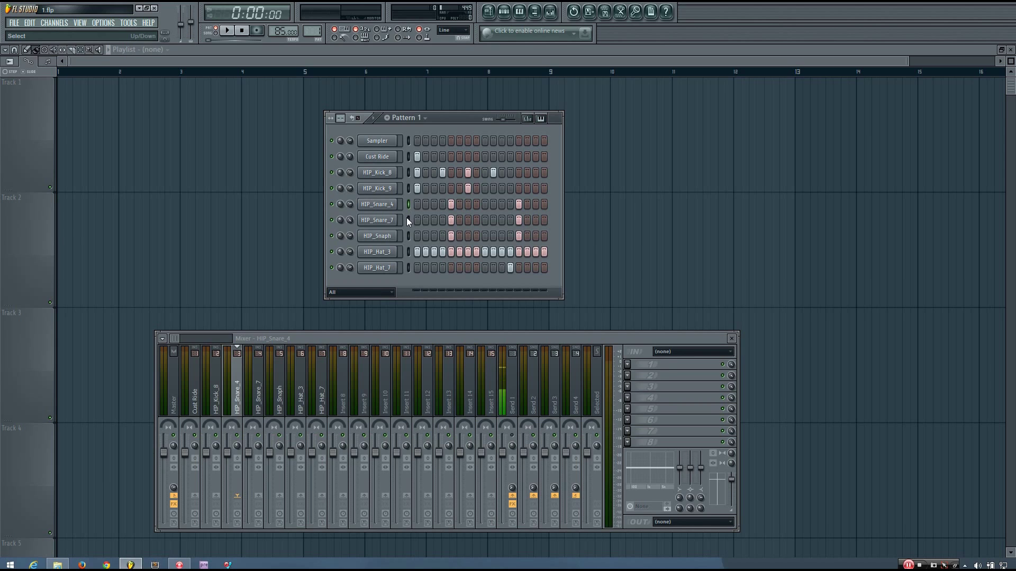
left_click(408, 220)
left_click(408, 240)
left_click(408, 251)
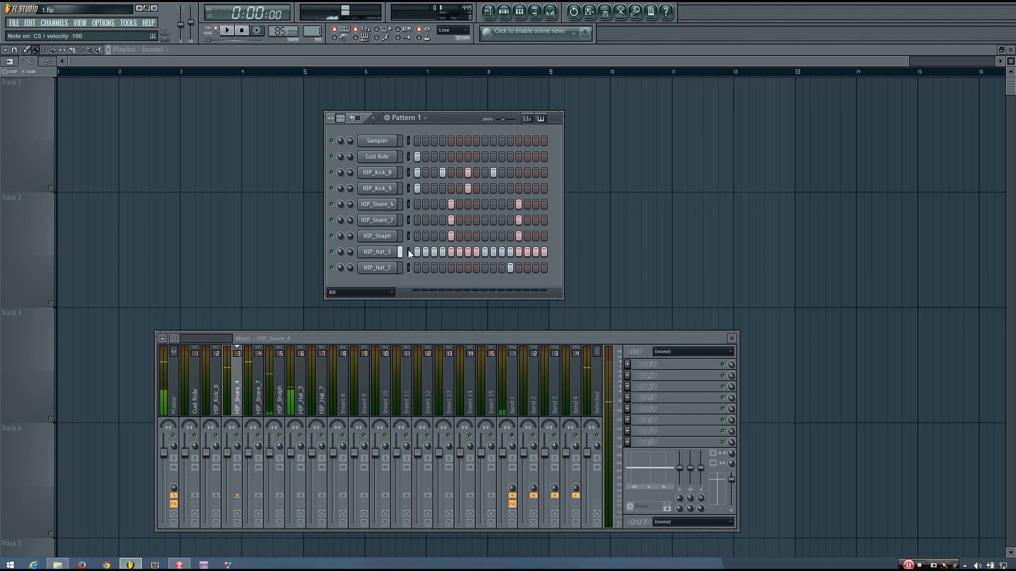
left_click(410, 265)
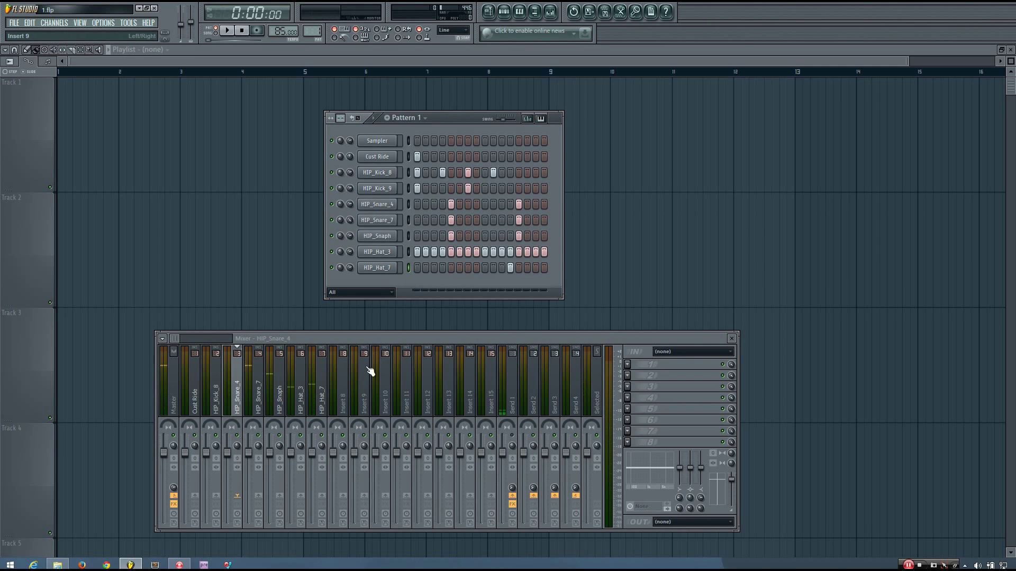
- Go through the newly linked mixer tracks between HIP_Snare_4 and HIP_Hat_7 to review their assignments
left_click(238, 390)
left_click(251, 394)
left_click(231, 397)
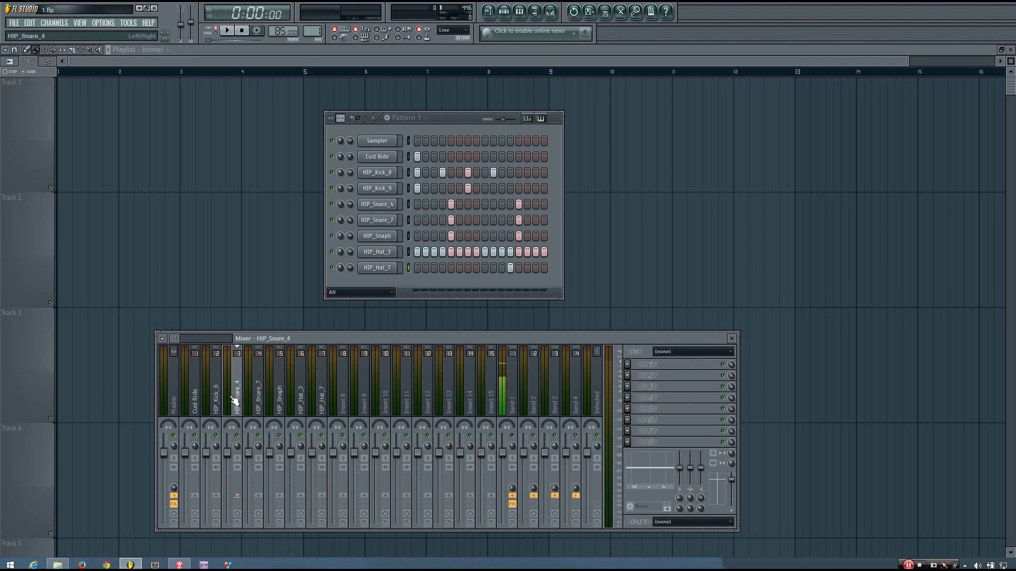
left_click_drag(232, 397, 321, 399)
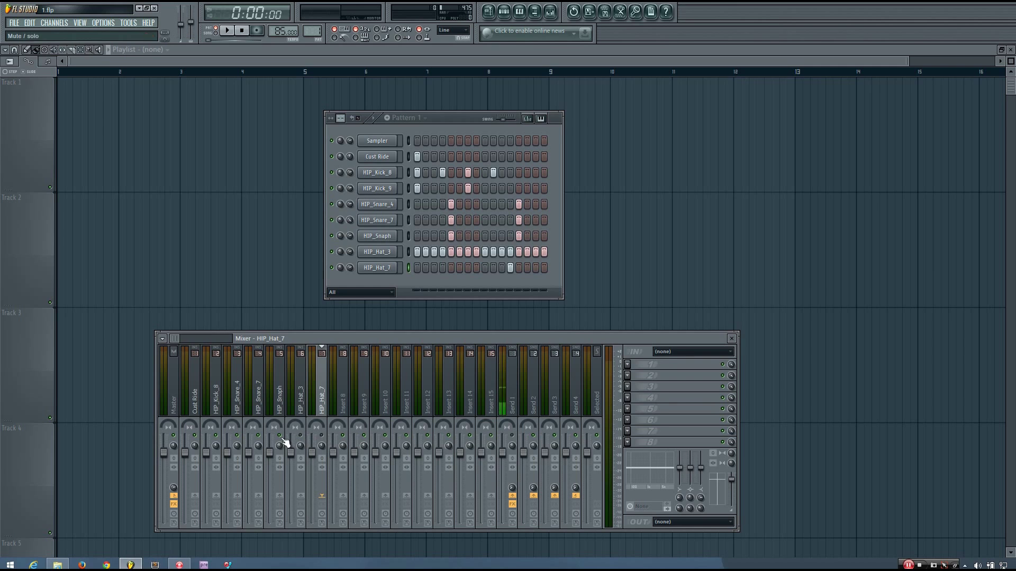
left_click(236, 436)
left_click(277, 397)
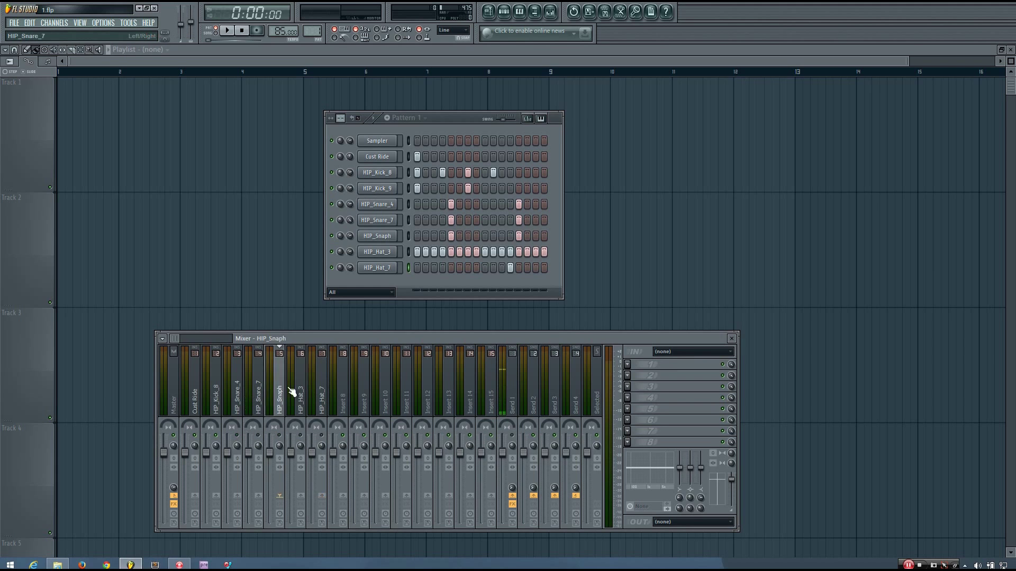
- Play Pattern 1 to check the levels on the linked mixer tracks, and stop the playback
left_click(216, 434)
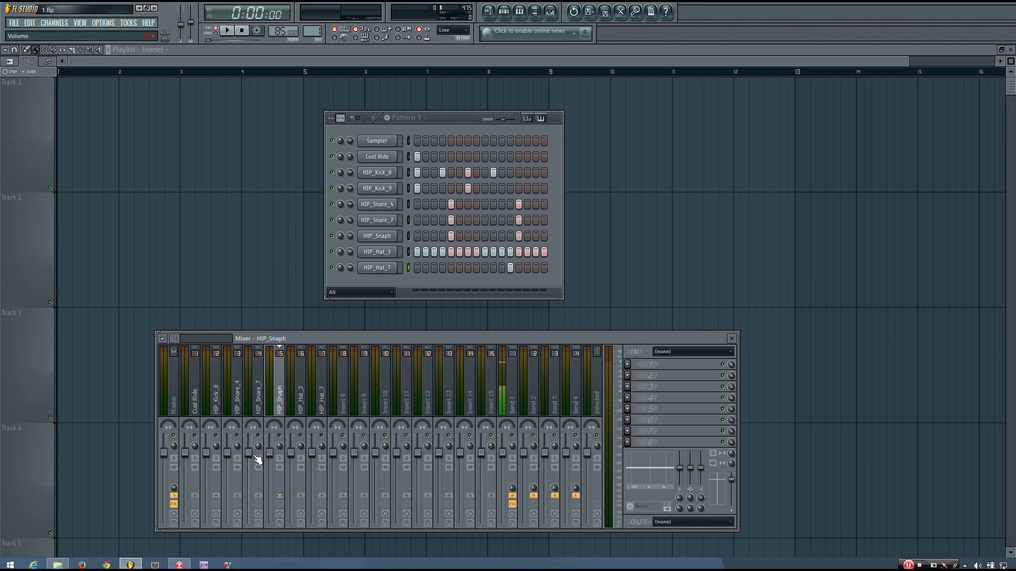
key("space")
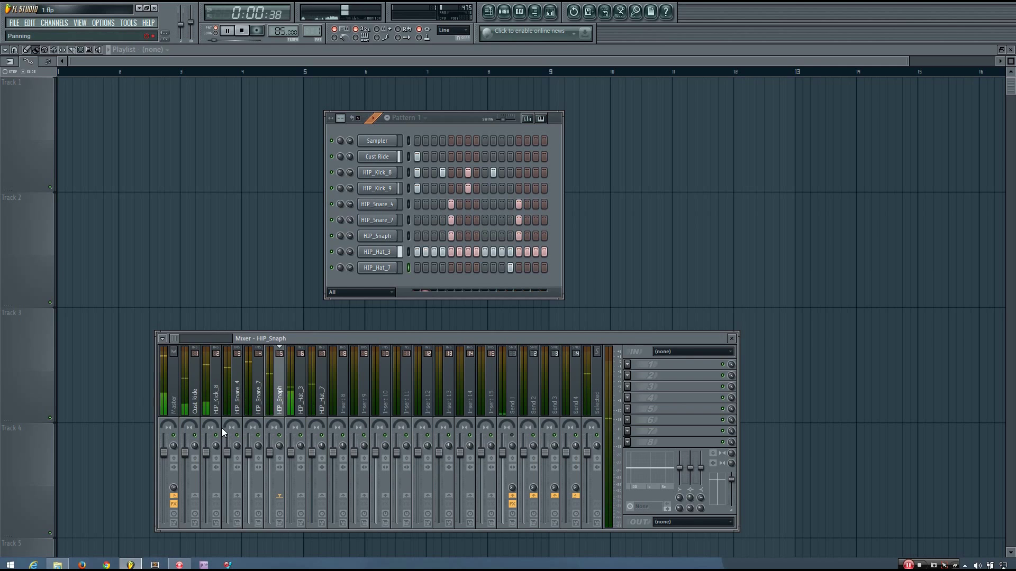
key("space")
- Look through the mixer tracks from HIP_Snare_7 to the unused inserts, comparing HIP_Hat_7 with Insert 8
left_click(360, 392)
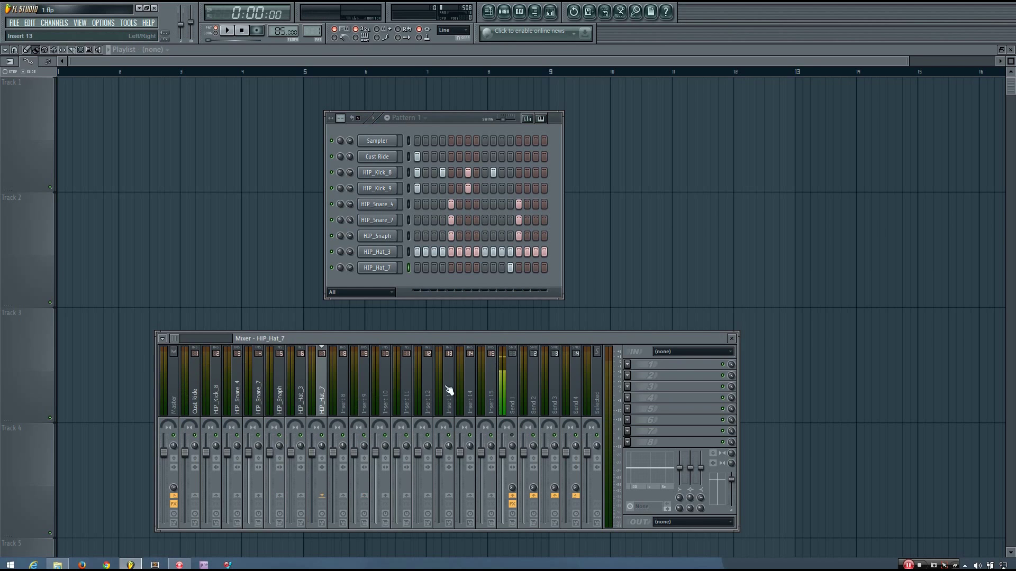
left_click(377, 391)
left_click(259, 392)
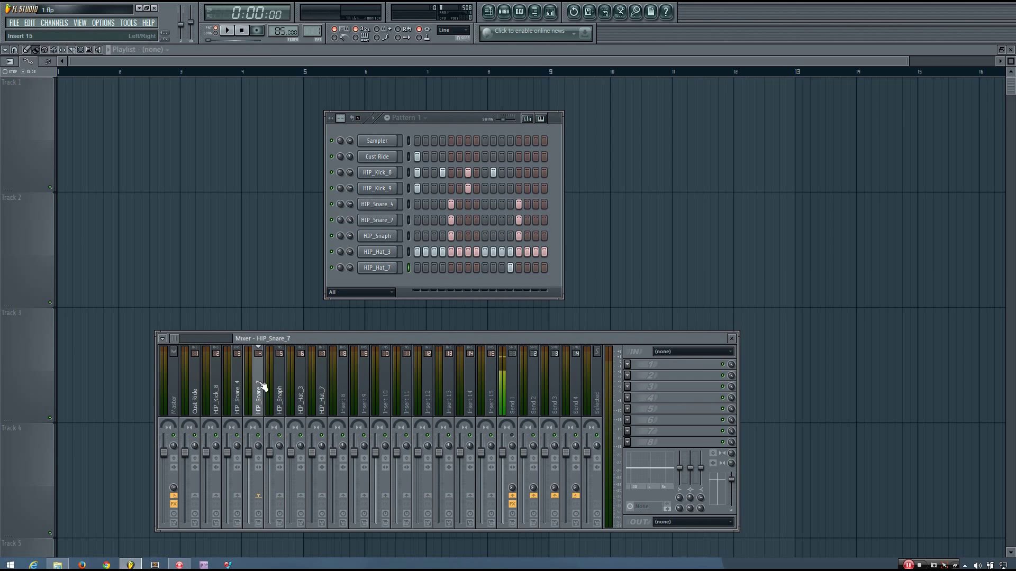
left_click(321, 394)
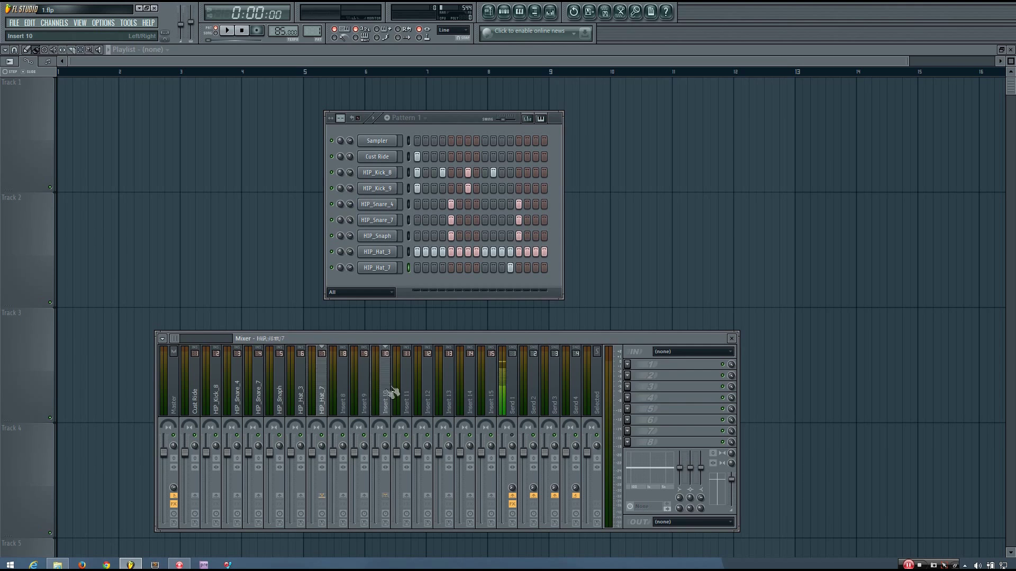
left_click(345, 399)
left_click(322, 397)
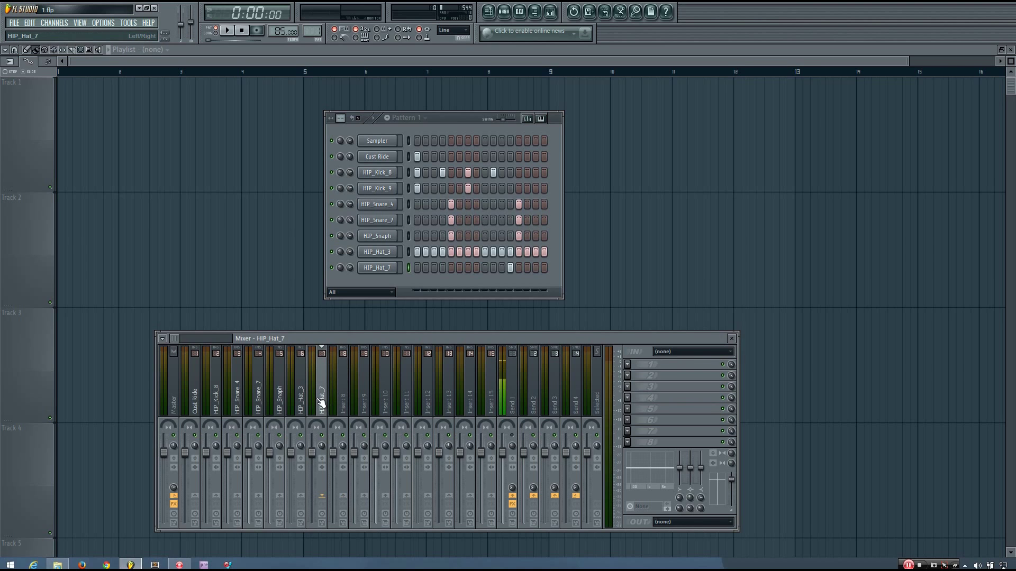
left_click(343, 398)
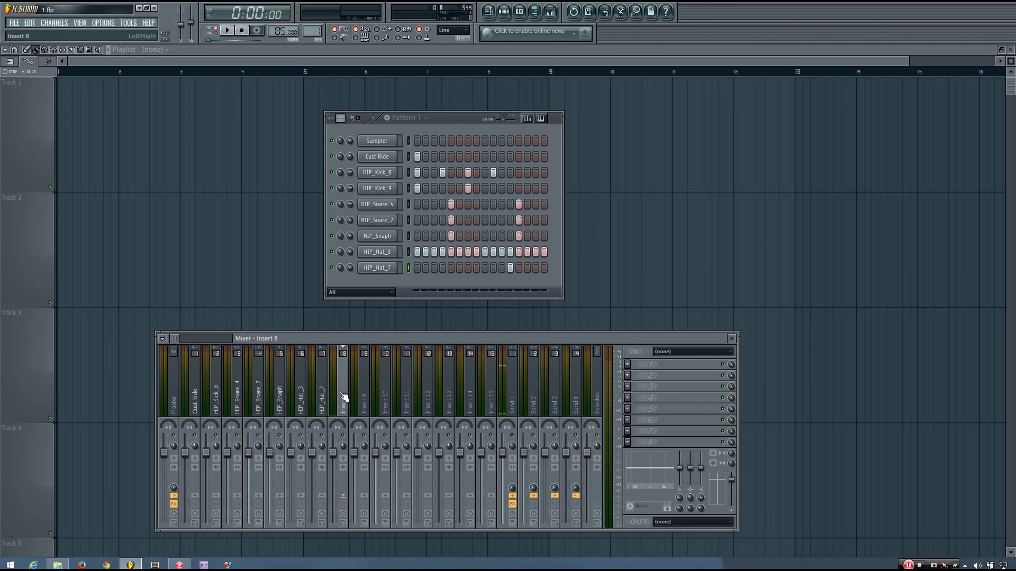
left_click(323, 398)
left_click(335, 401)
- Enable a send from the HIP_Hat_7 mixer track to Insert 8
left_click(322, 403)
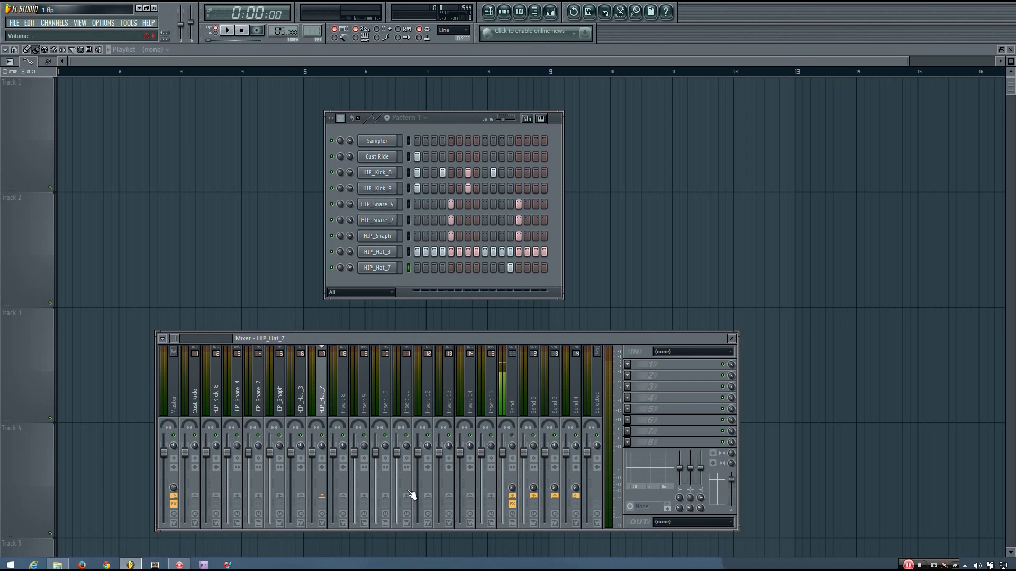
left_click(343, 492)
left_click(343, 495)
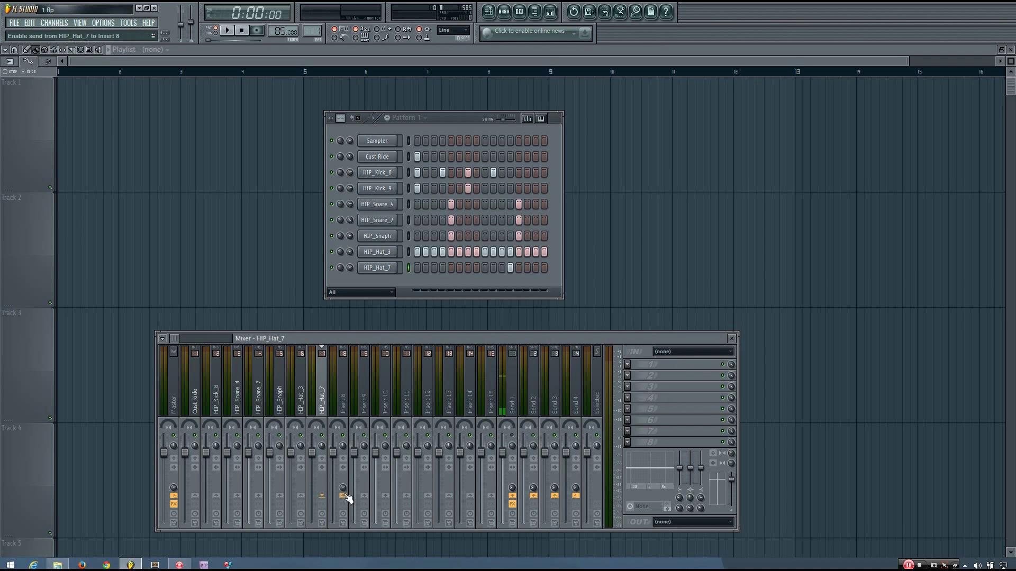
- Audition the HIP_Hat_7 sound to check its signal on the Insert 8 mixer track
key("q")
key("q")
key("q")
left_click(332, 386)
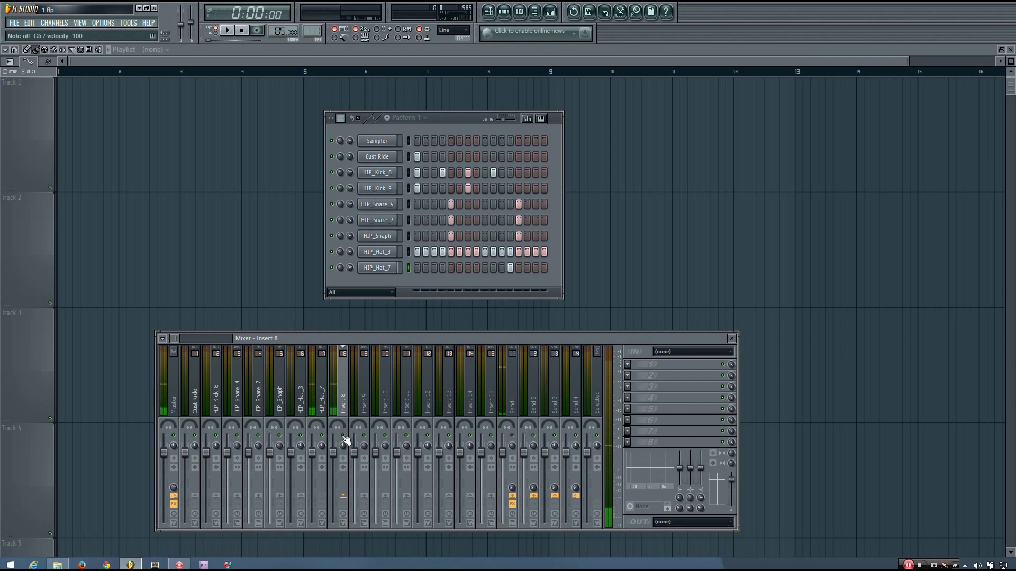
- Disable the send from HIP_Hat_7 to Master, keeping its route to Insert 8
left_click(325, 406)
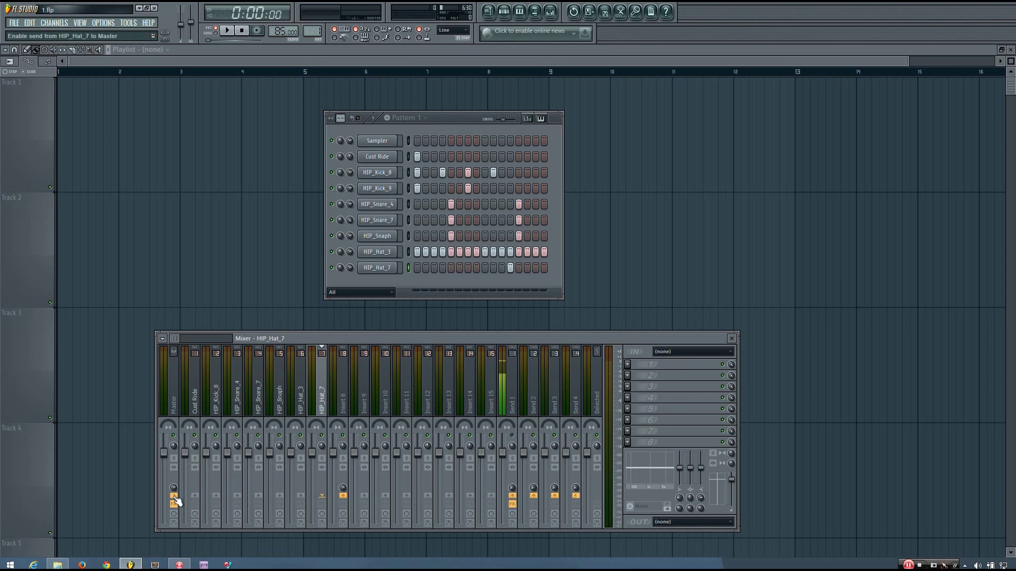
left_click(346, 407)
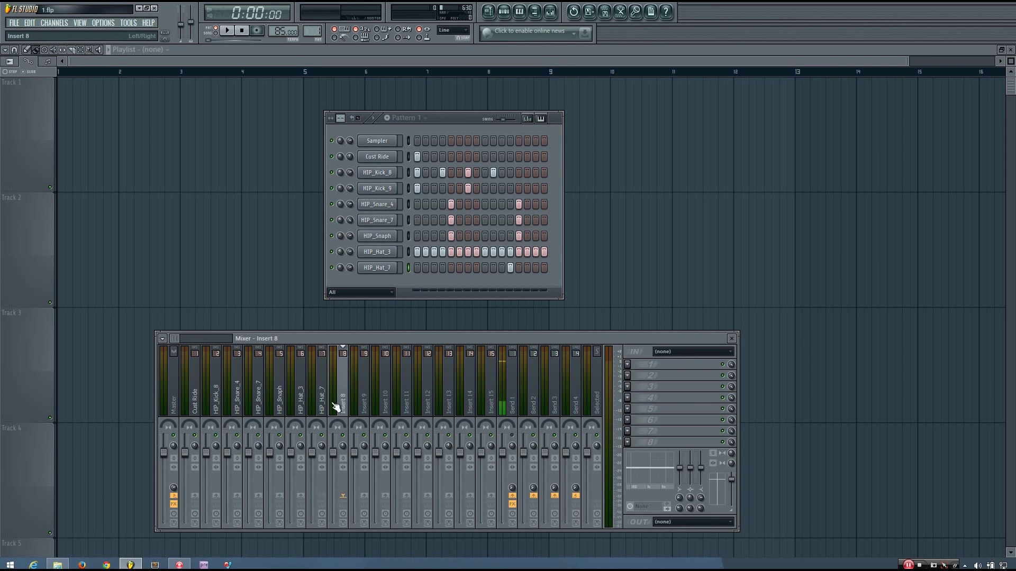
left_click(323, 407)
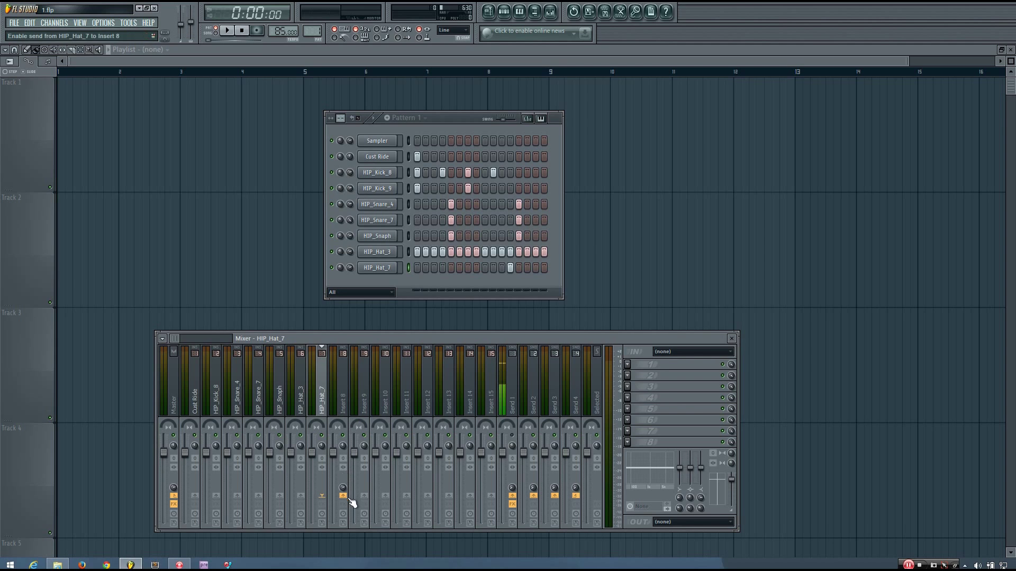
left_click(175, 497)
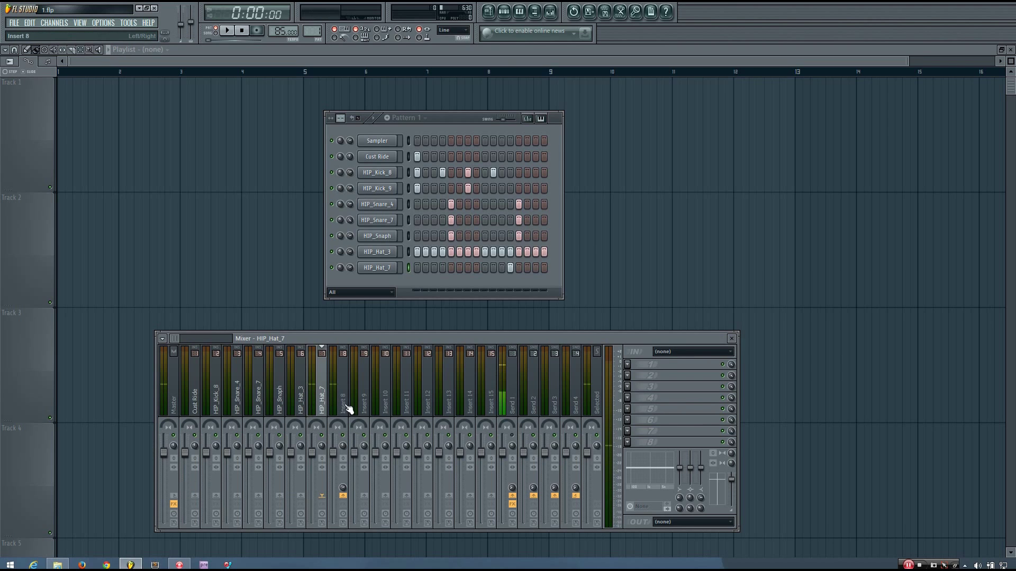
- Audition the rerouted HIP_Hat_7 sound and adjust its send level to Insert 8
key("q")
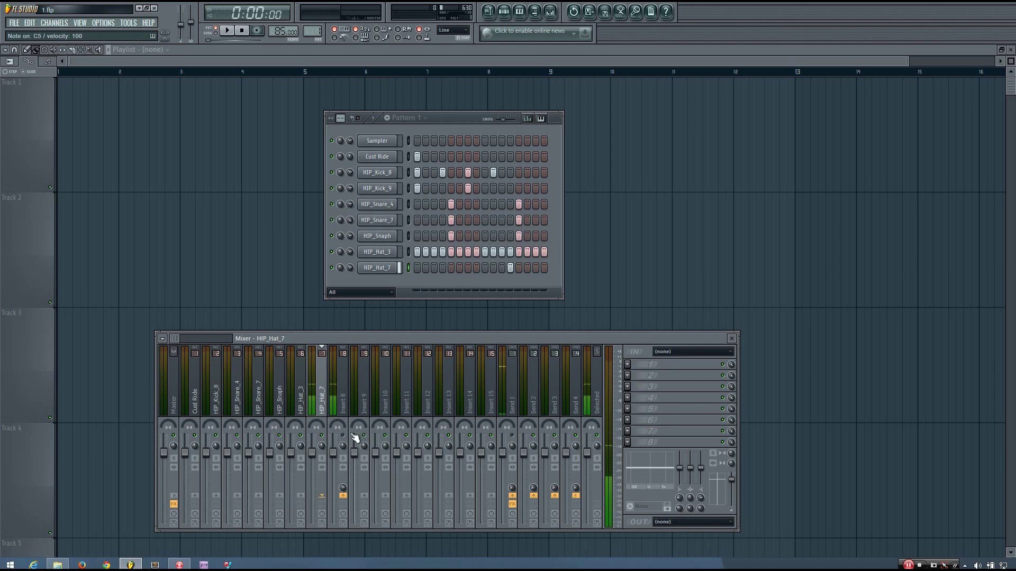
key("q")
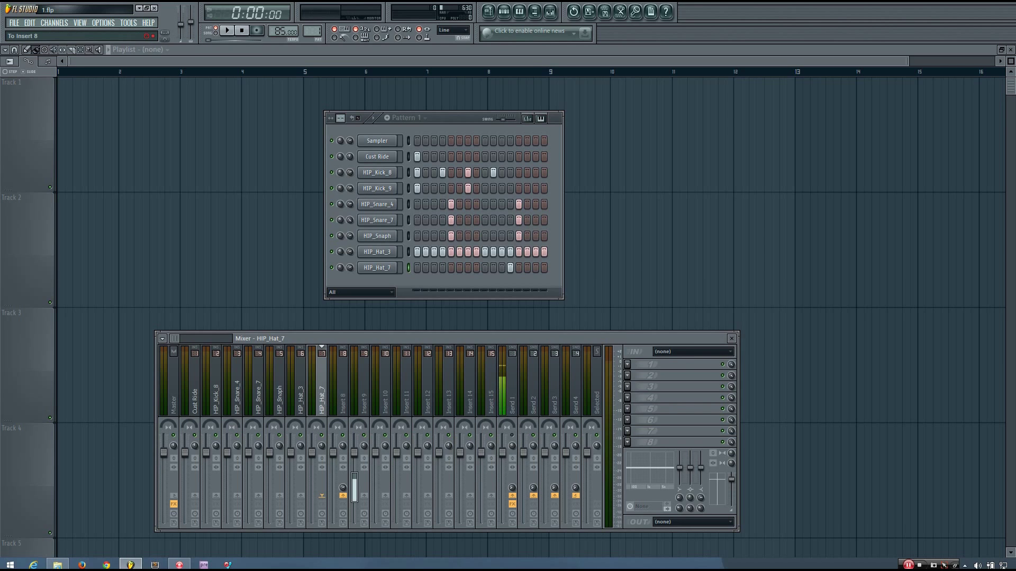
mouse_move(343, 487)
left_mouse_down()
mouse_move(343, 502)
mouse_move(343, 470)
left_mouse_up()
- Switch between HIP_Hat_7 and Insert 8 while auditioning the hat to check how both tracks are routed
left_click(345, 404)
left_click(324, 404)
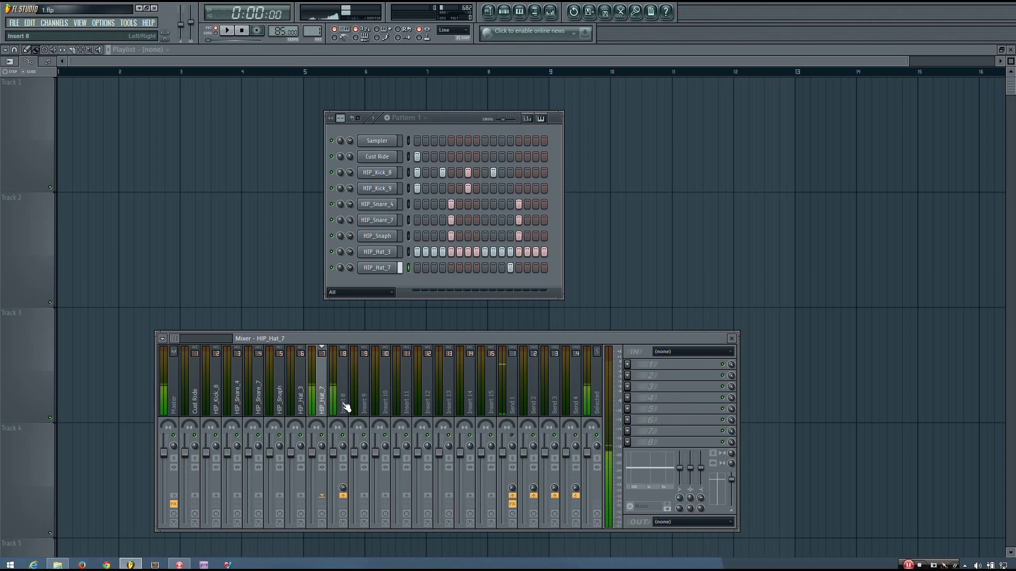
left_click(345, 410)
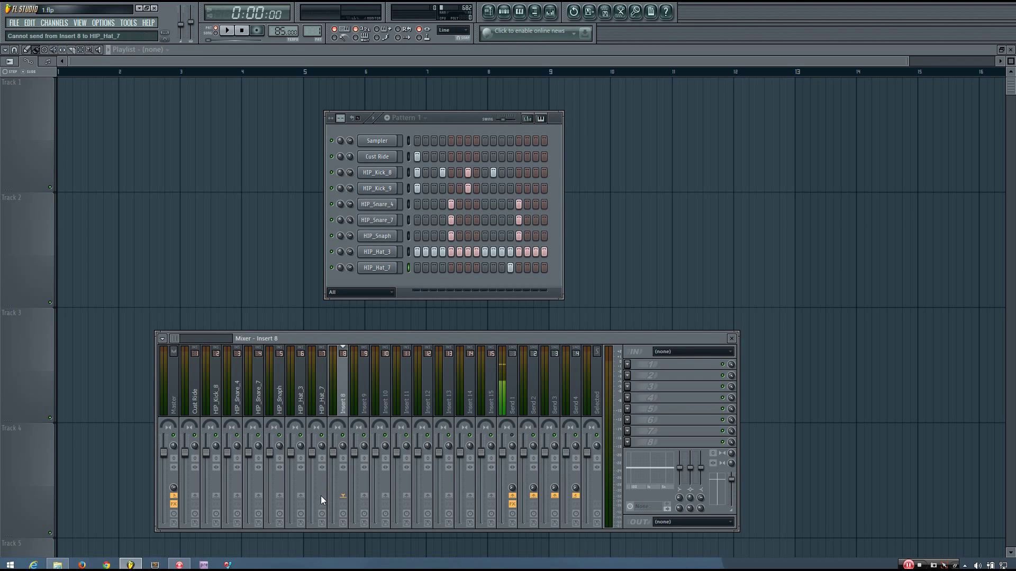
key("q")
left_click(323, 398)
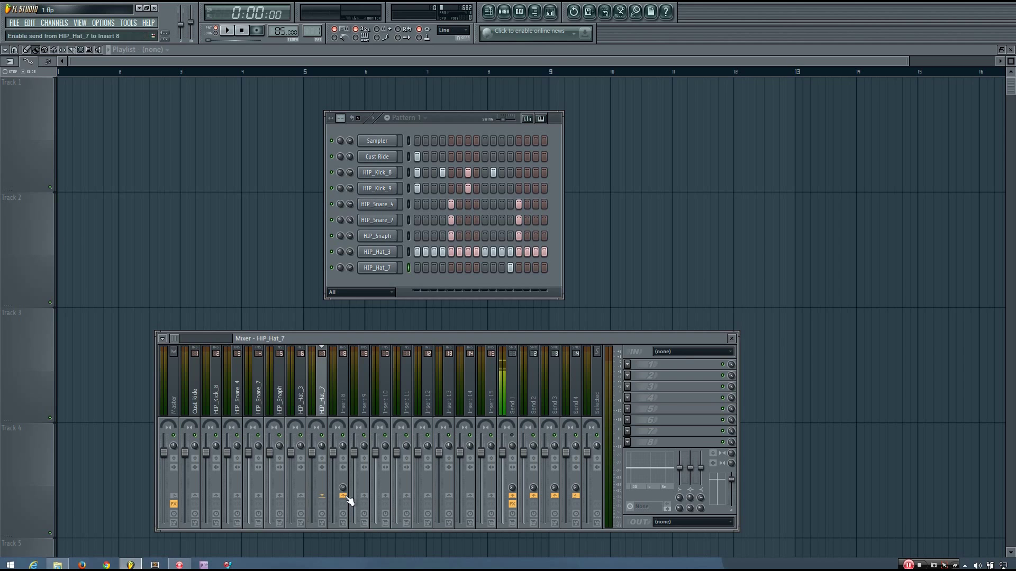
left_click(342, 397)
- Inspect the high-numbered insert tracks around Insert 85 and their Send 2 knob, and return to the first mixer tracks
left_click(387, 397)
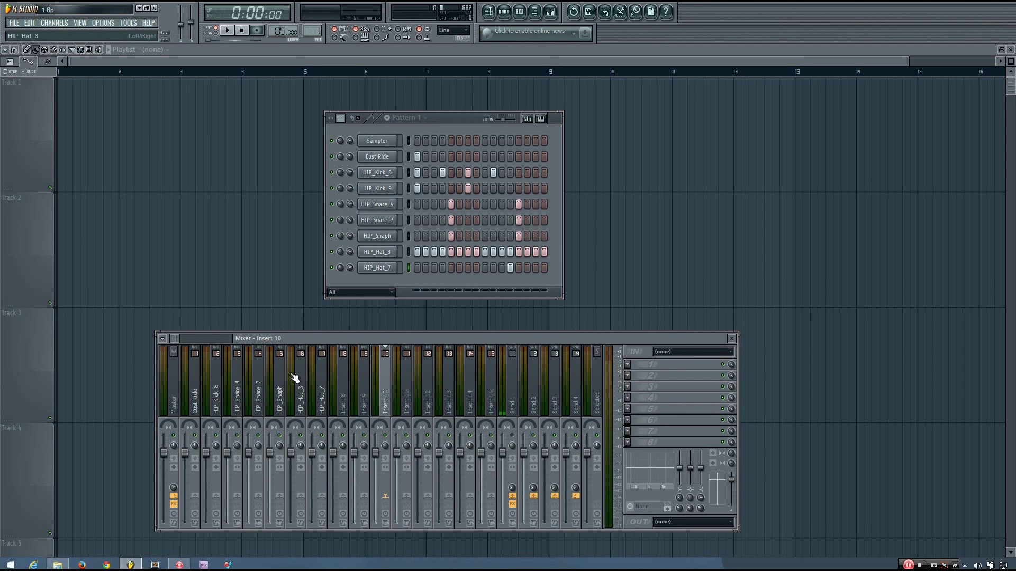
left_click_drag(174, 336, 267, 342)
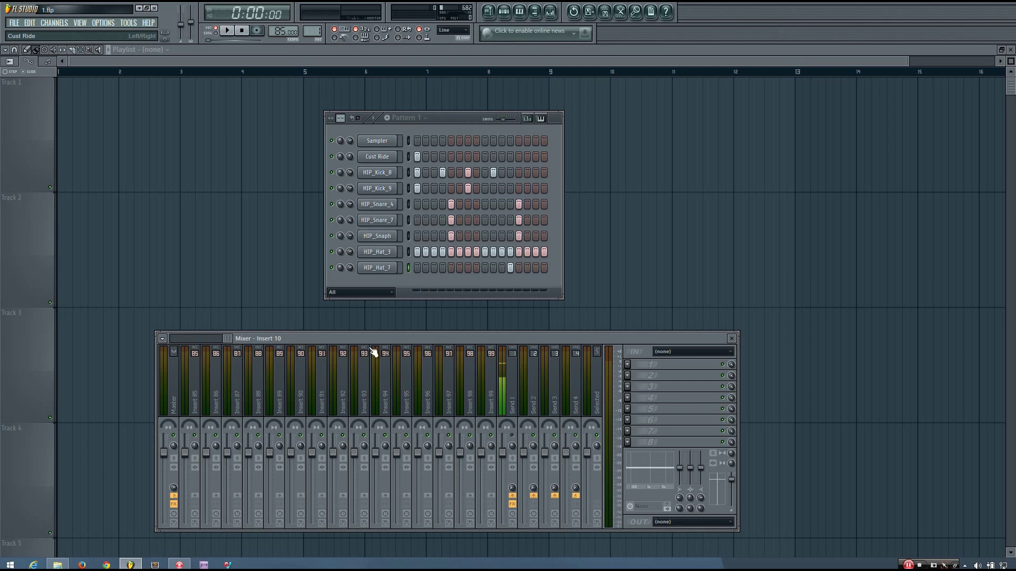
left_click(195, 381)
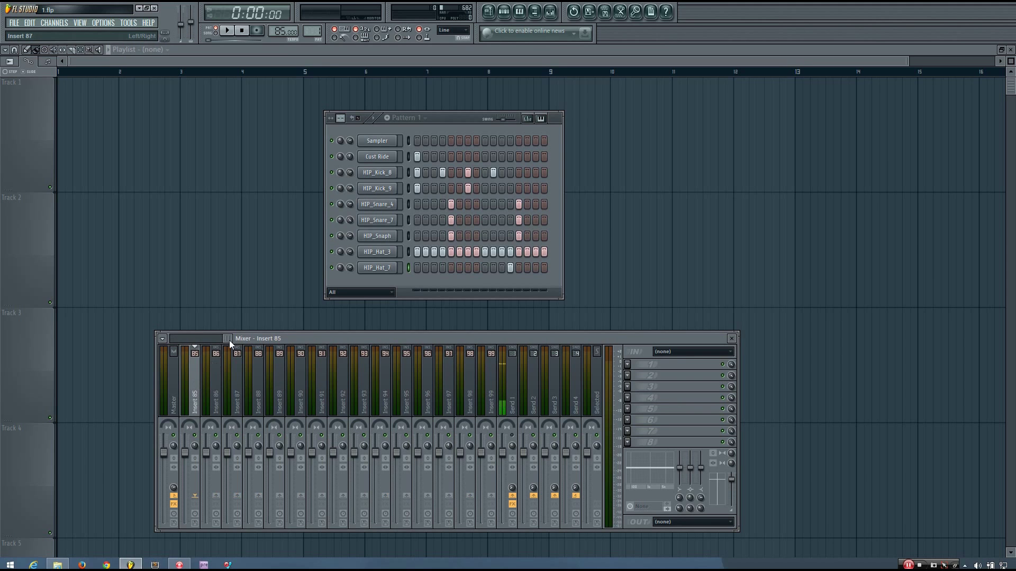
left_click_drag(224, 338, 221, 338)
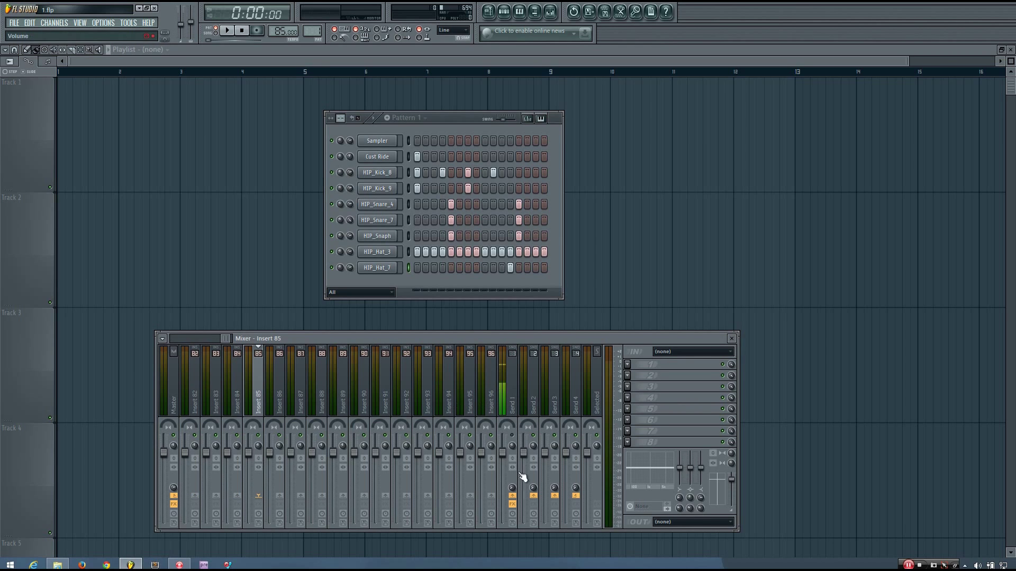
left_click(529, 404)
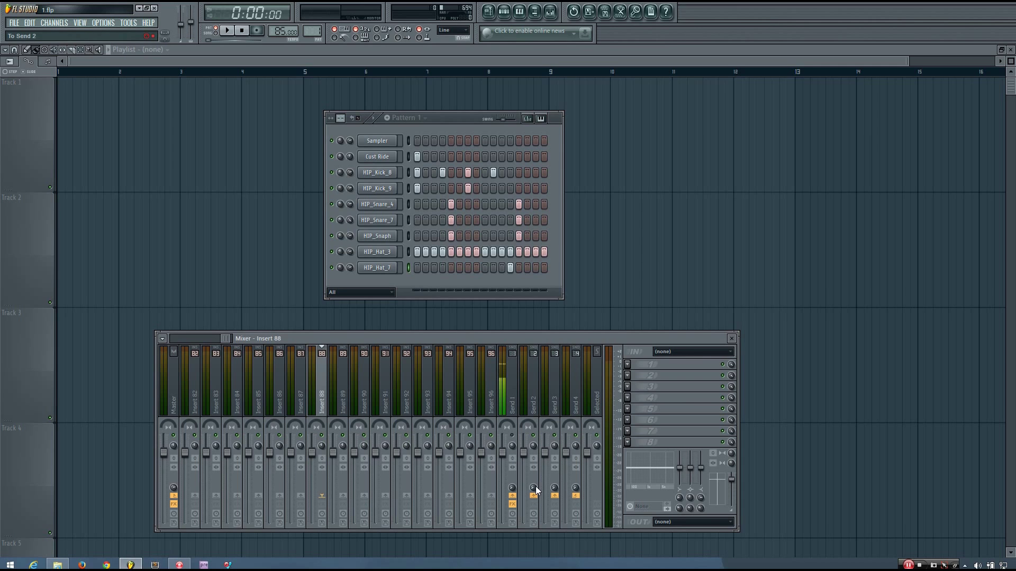
left_click_drag(534, 488, 531, 489)
left_click_drag(224, 339, 175, 347)
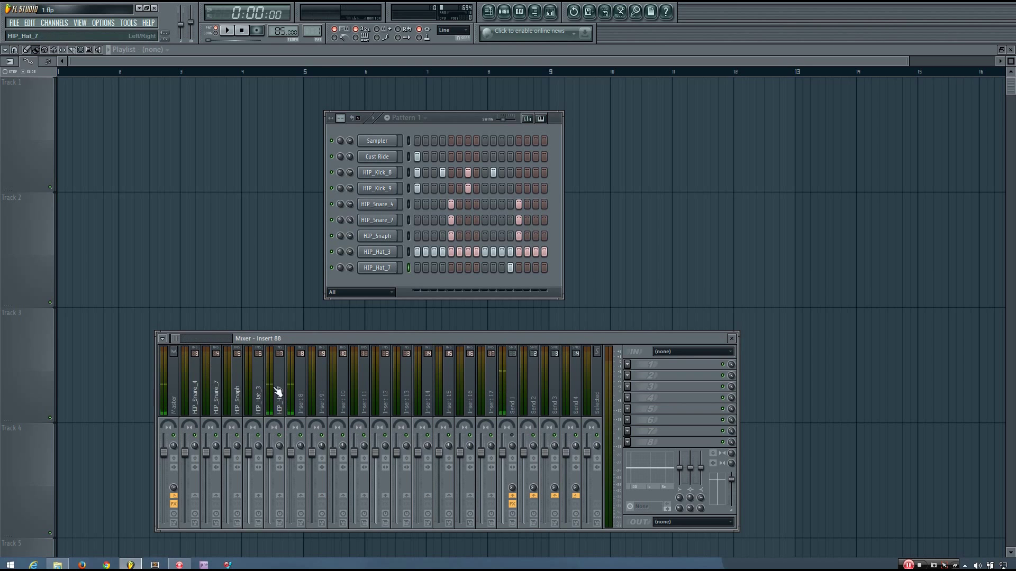
- Set the send level from HIP_Hat_7 to Send 2 to about 30%
left_click(298, 394)
left_click(279, 396)
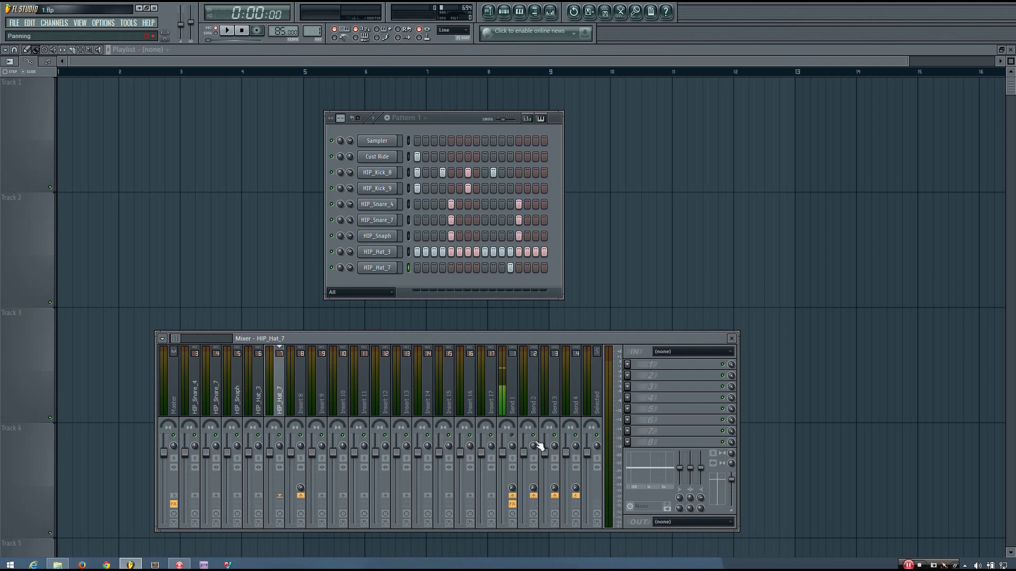
left_click_drag(533, 487, 534, 447)
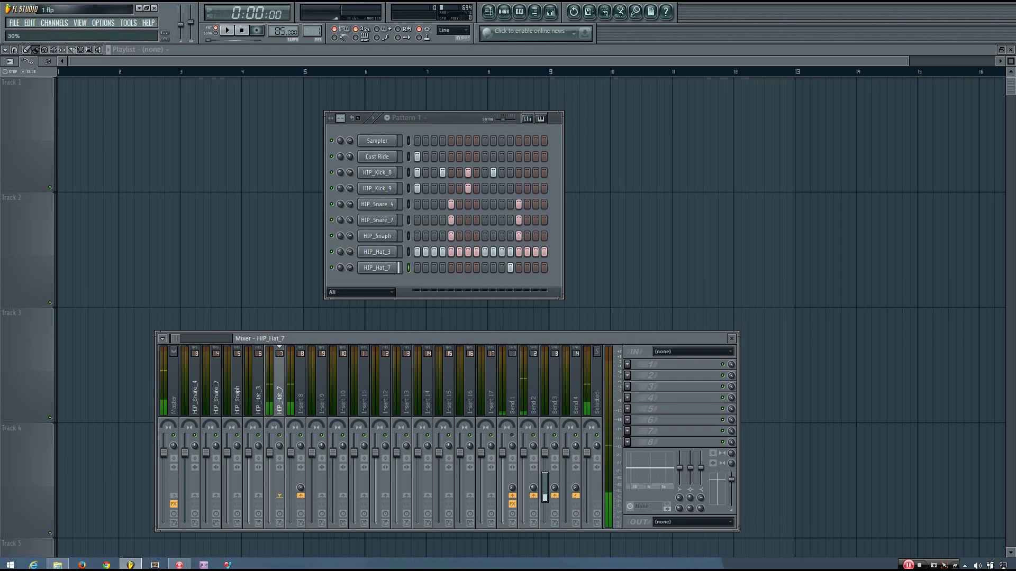
- Go through mixer tracks Send 2, Send 3 and Send 4 to review their routing
left_click(557, 394)
left_click(533, 397)
left_click(568, 399)
left_click(551, 400)
left_click(530, 396)
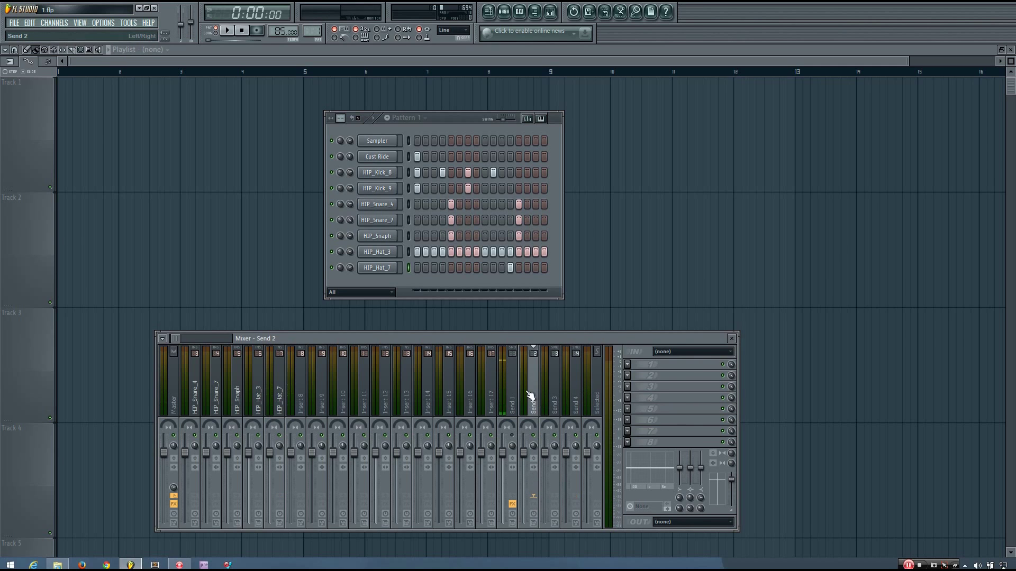
- Compare the send routing of HIP_Hat_7 with that of the neighbouring insert tracks
left_click(281, 396)
left_click(339, 398)
left_click(298, 402)
left_click(281, 401)
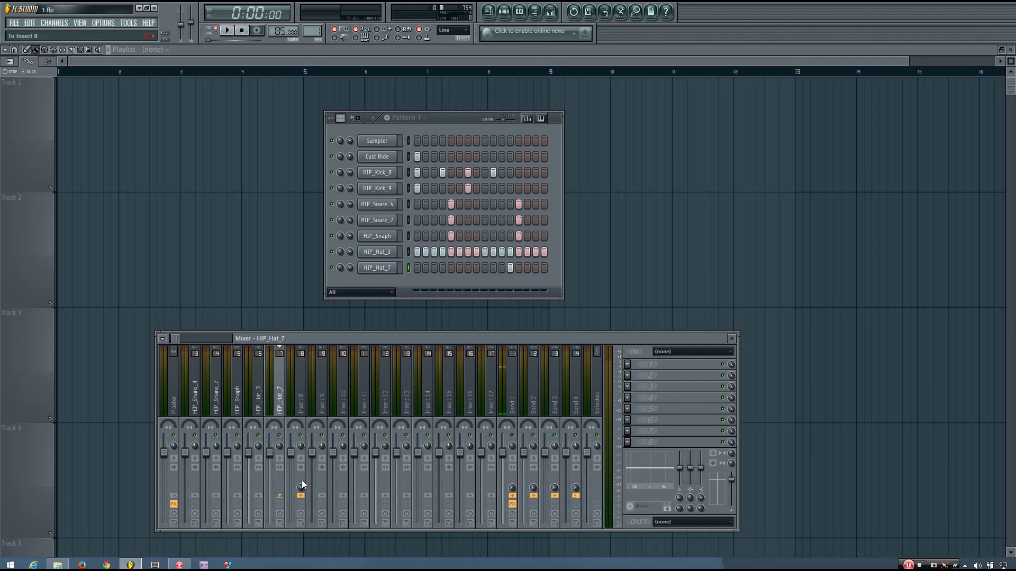
left_click(281, 408)
- Try enabling sends from Insert 8 to the following insert tracks, and turn those sends off again
left_click(299, 408)
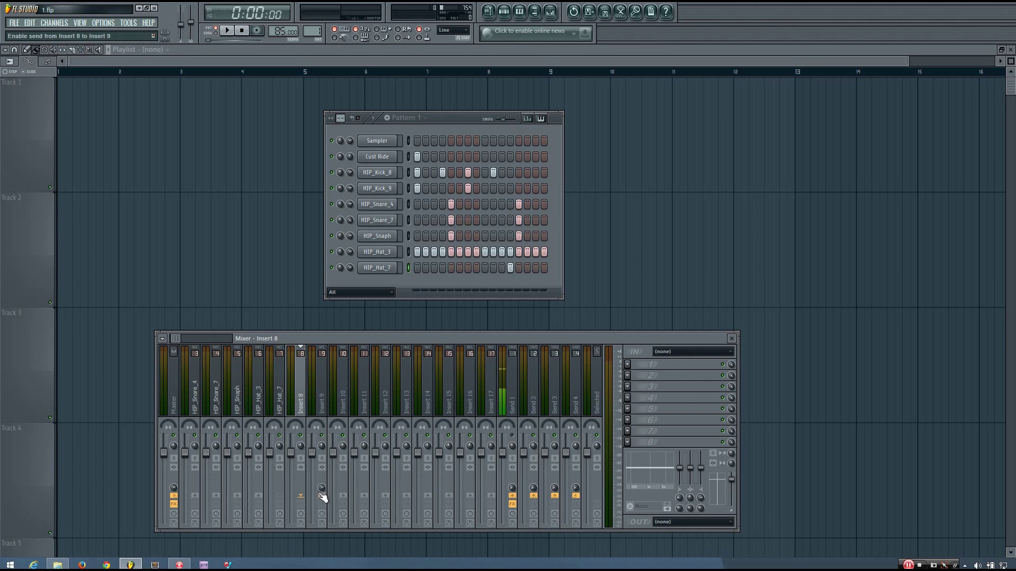
left_click(320, 495)
left_click(364, 496)
left_click(364, 495)
left_click(343, 495)
left_click(321, 496)
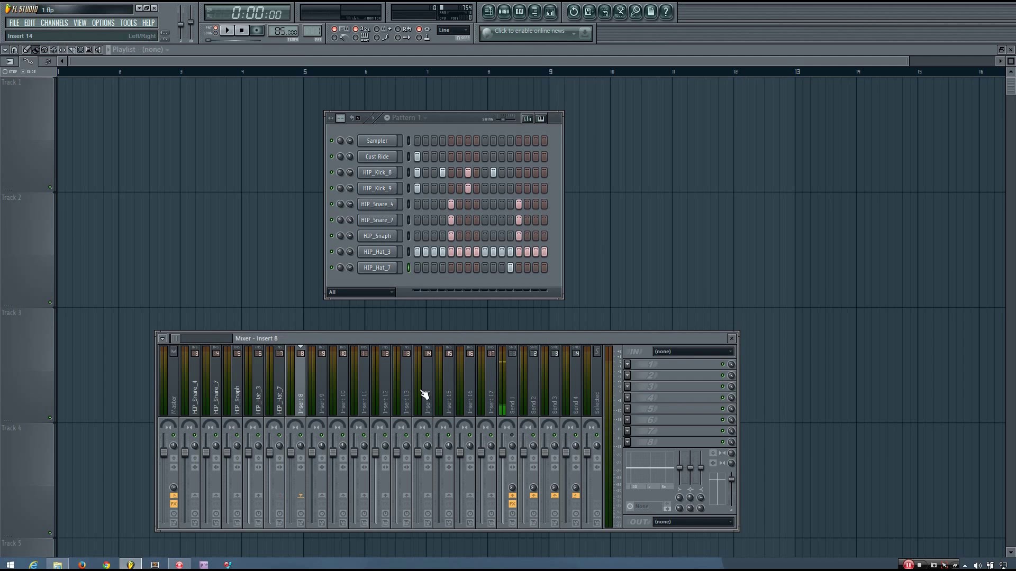
- Review the insert tracks around HIP_Hat_7 and the send tracks from Send 4 back to Send 1
left_click_drag(264, 402, 302, 408)
mouse_move(582, 406)
left_mouse_down()
mouse_move(535, 409)
mouse_move(572, 402)
left_mouse_up()
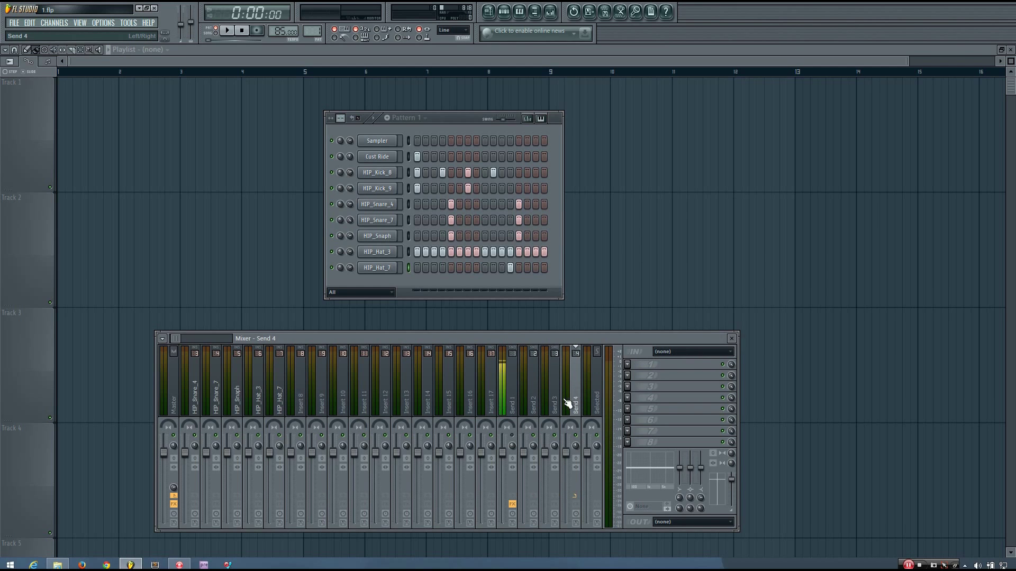
mouse_move(556, 405)
left_mouse_down()
mouse_move(529, 403)
mouse_move(569, 404)
left_mouse_up()
left_click_drag(569, 404, 532, 404)
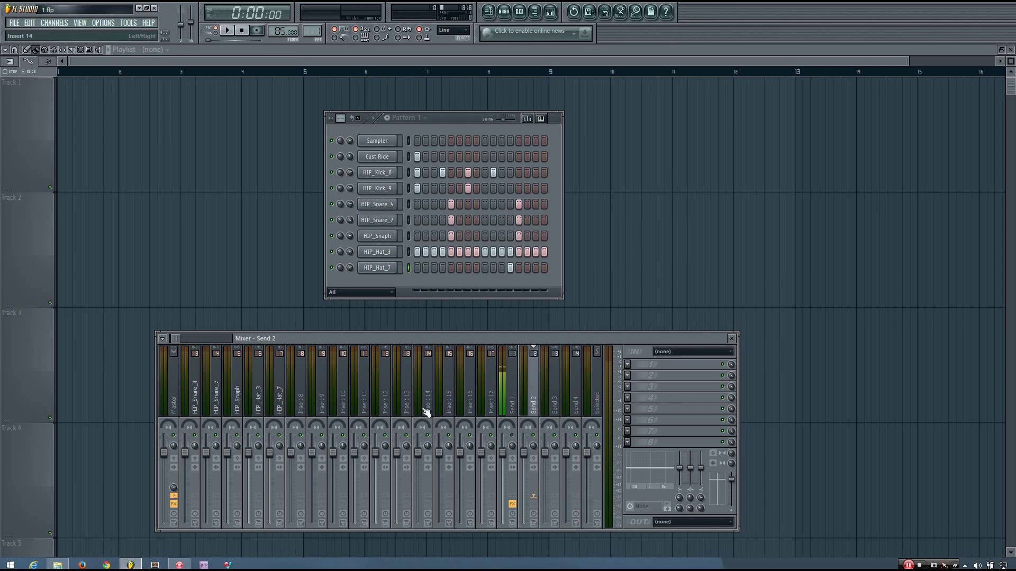
left_click_drag(529, 405, 508, 406)
- Rename mixer track Insert 8 as Hat Send and give it a dark blue colour
mouse_move(283, 402)
left_mouse_down()
mouse_move(452, 398)
mouse_move(279, 406)
left_mouse_up()
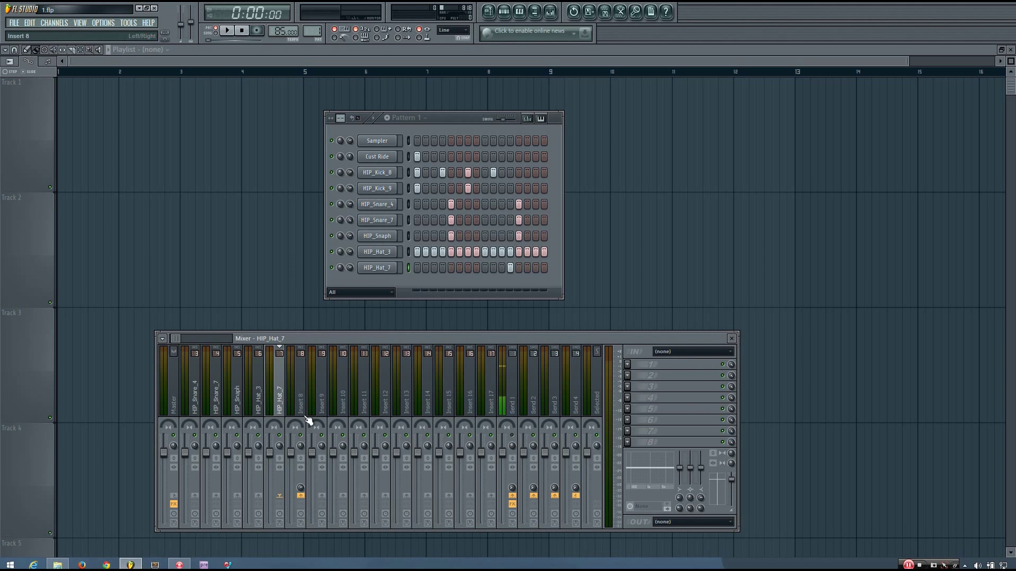
double_click(297, 403)
type("Hat")
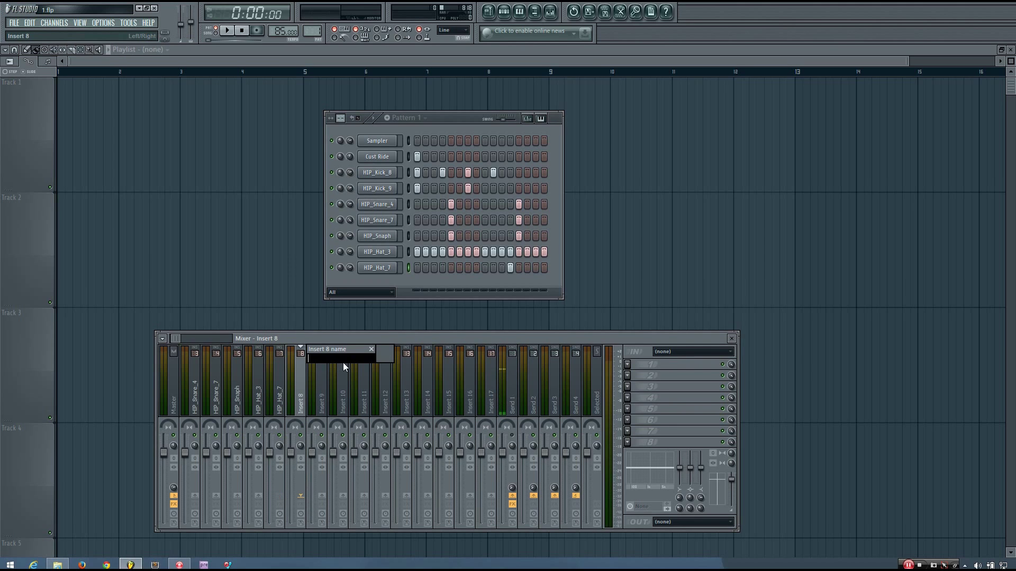
type(" Send")
left_click(395, 358)
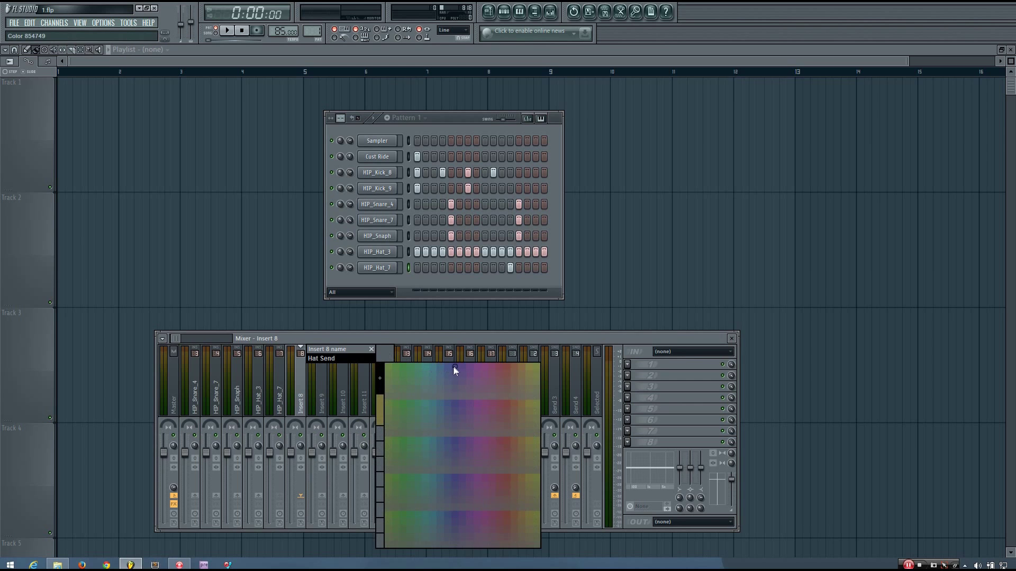
left_click(454, 368)
key("Return")
left_click(454, 368)
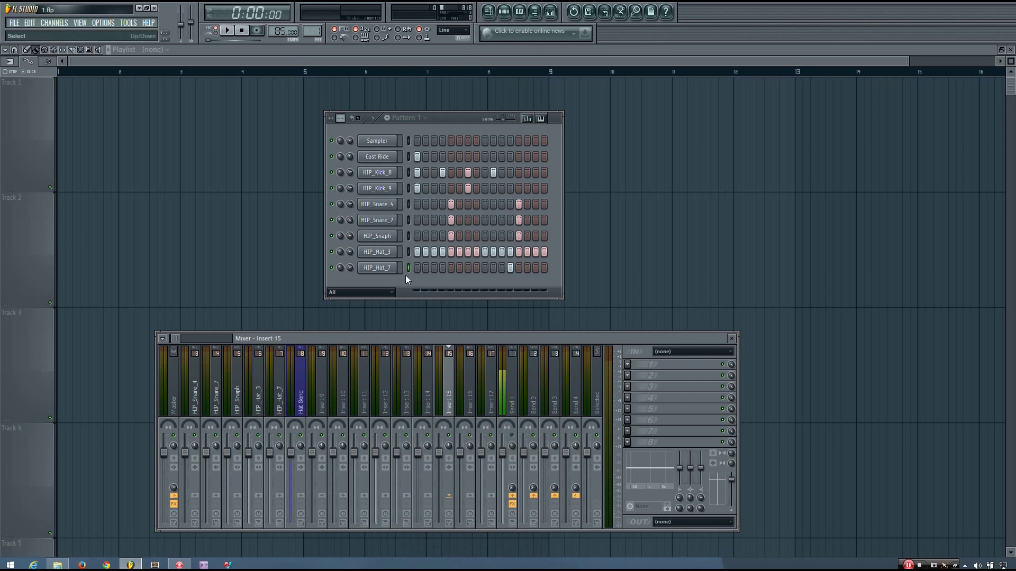
- Route the Hat Send track exclusively to Insert 9 instead of Master
left_click(295, 382)
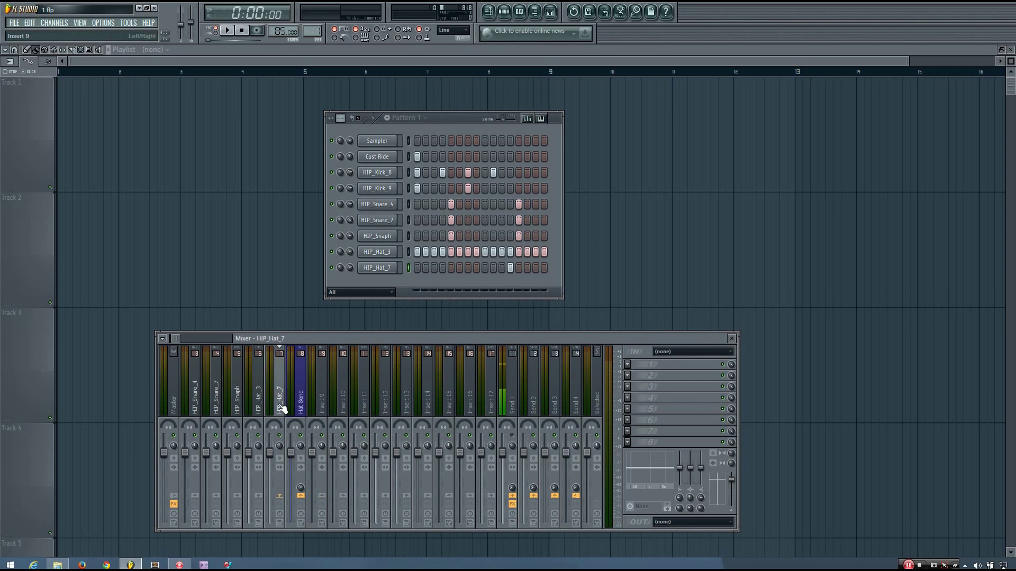
right_click(322, 498)
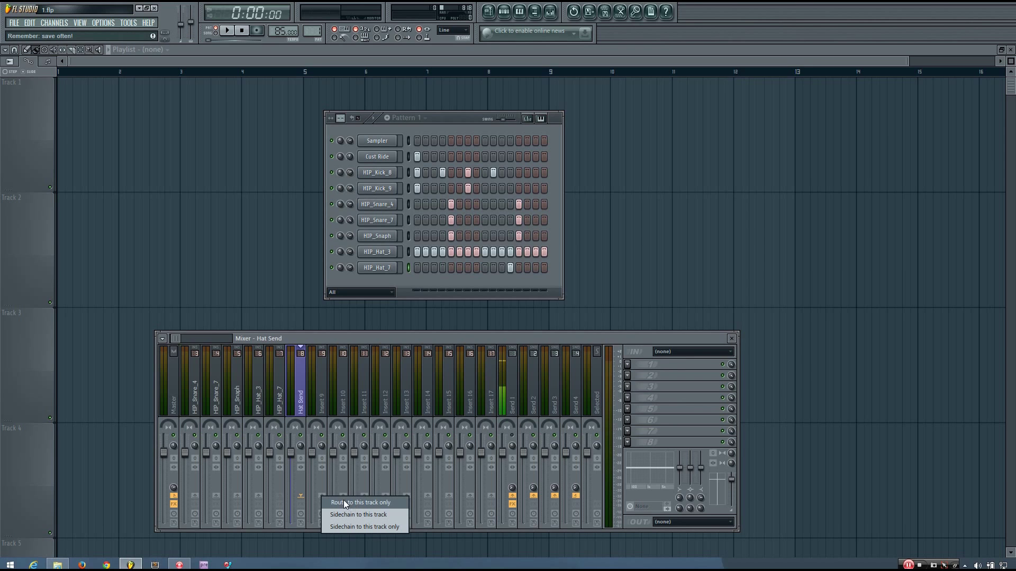
left_click(291, 392)
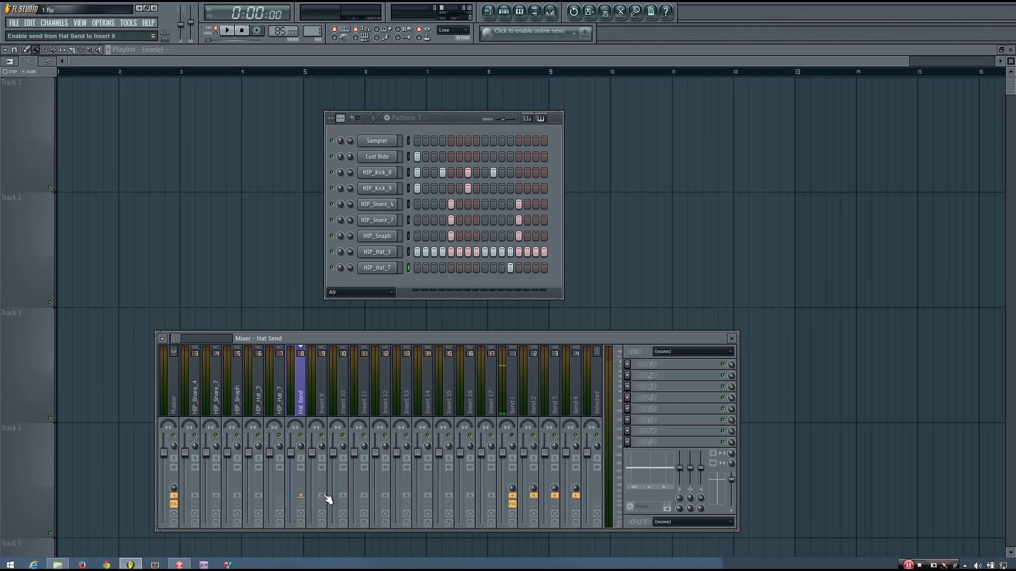
left_click(322, 496)
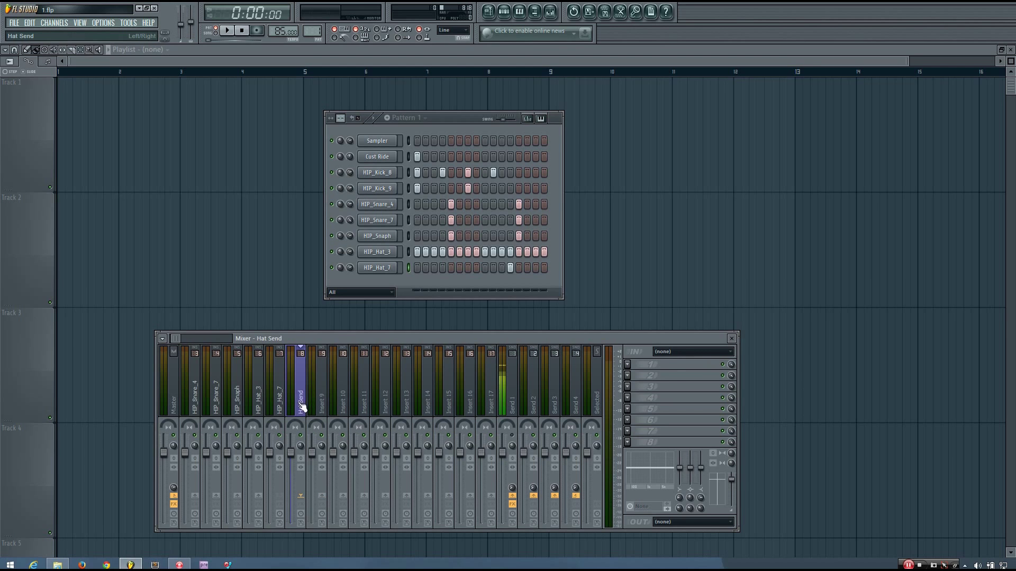
right_click(322, 498)
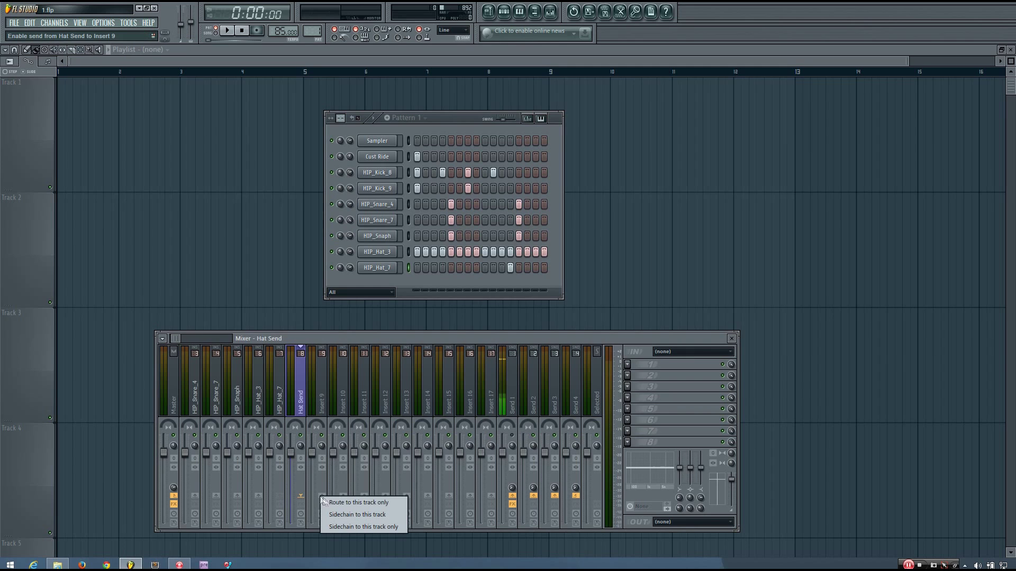
left_click(338, 503)
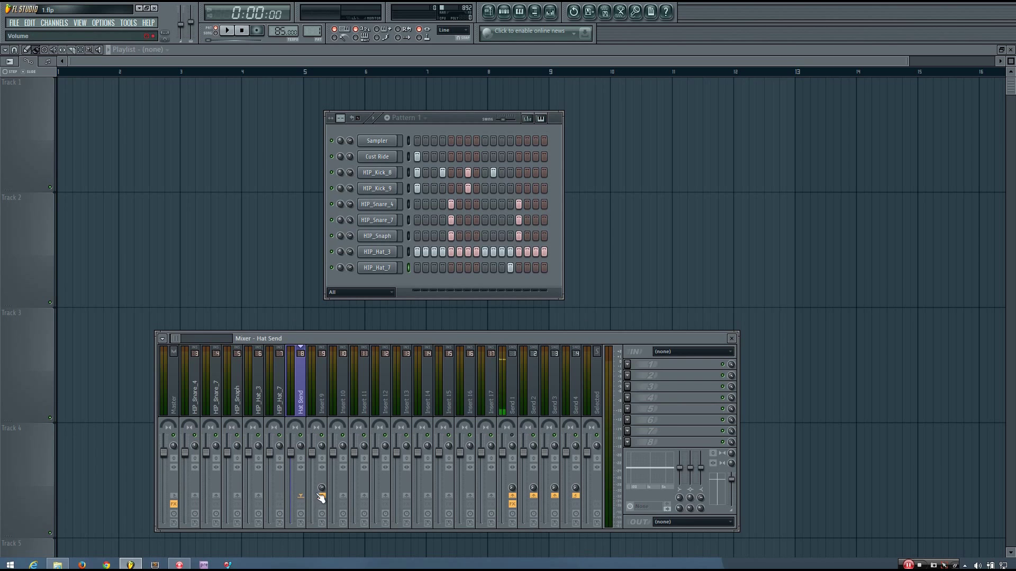
- Rename mixer track Insert 9 as Hat Send 2 and give it a blue colour
left_click(325, 406)
left_click(305, 404)
middle_click(322, 406)
type("Hat Se")
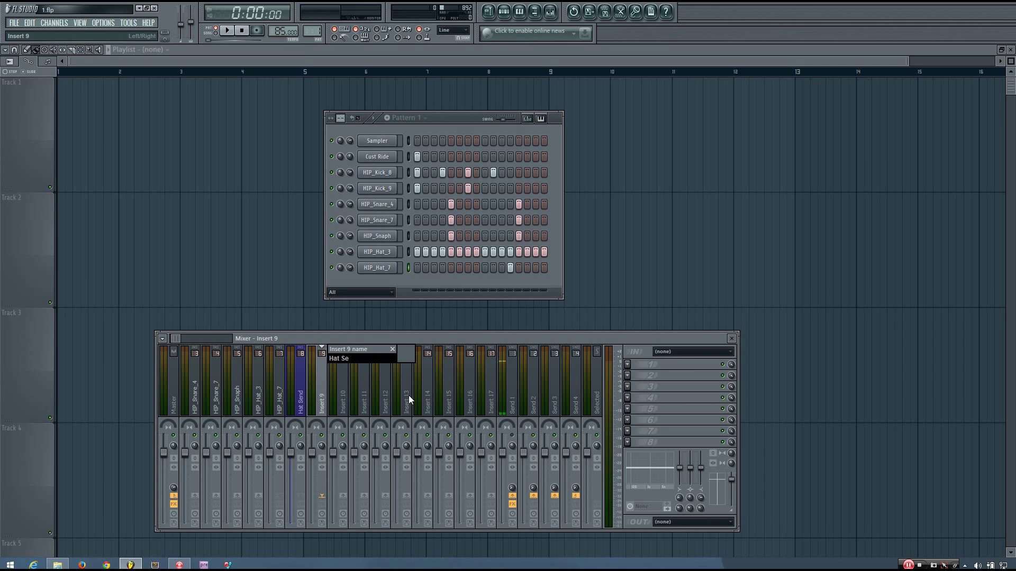
type("nd 2")
left_click(407, 351)
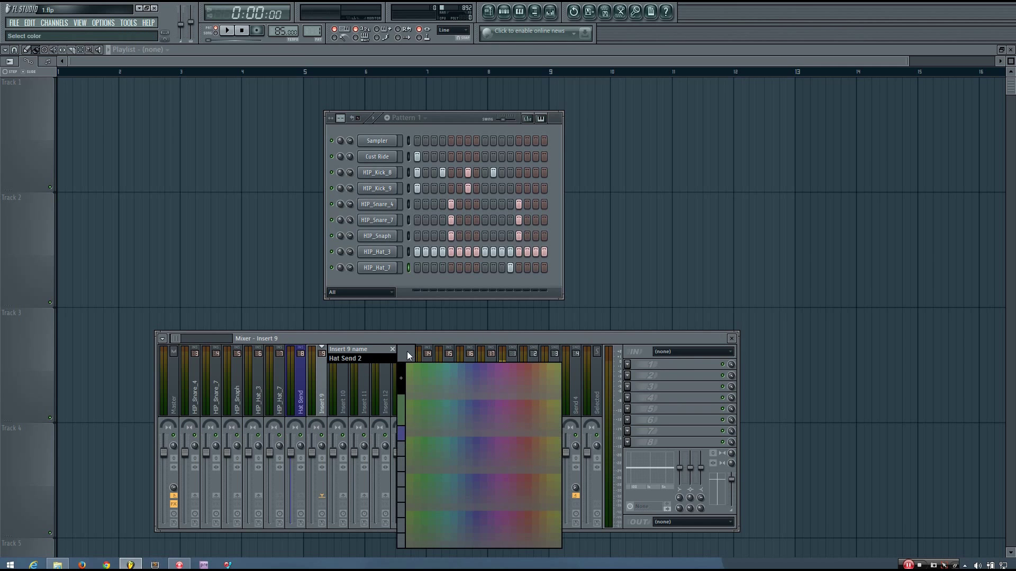
left_click(469, 370)
left_click(468, 369)
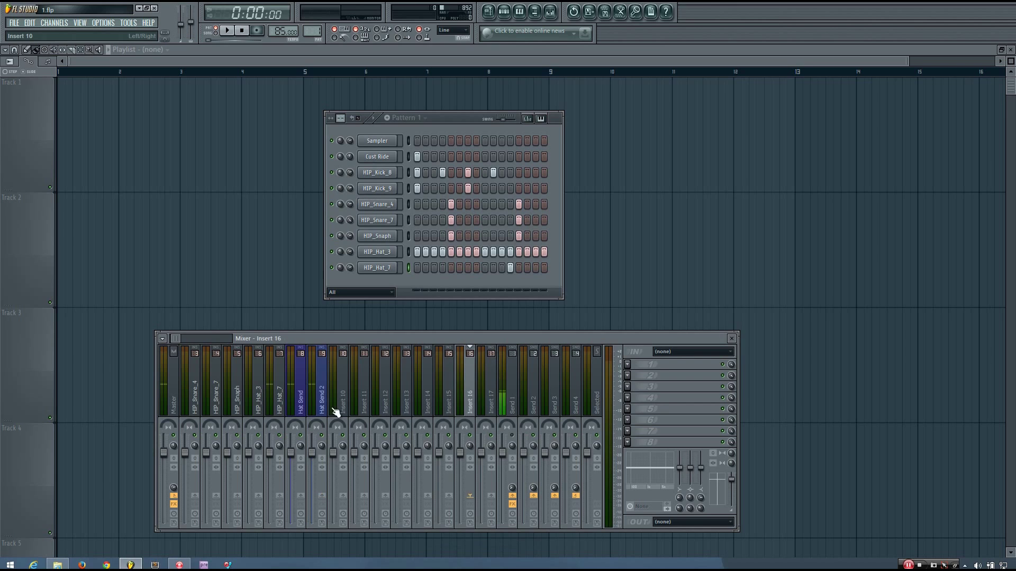
- Review the routing chain from HIP_Hat_7 through Hat Send to Hat Send 2
left_click(279, 408)
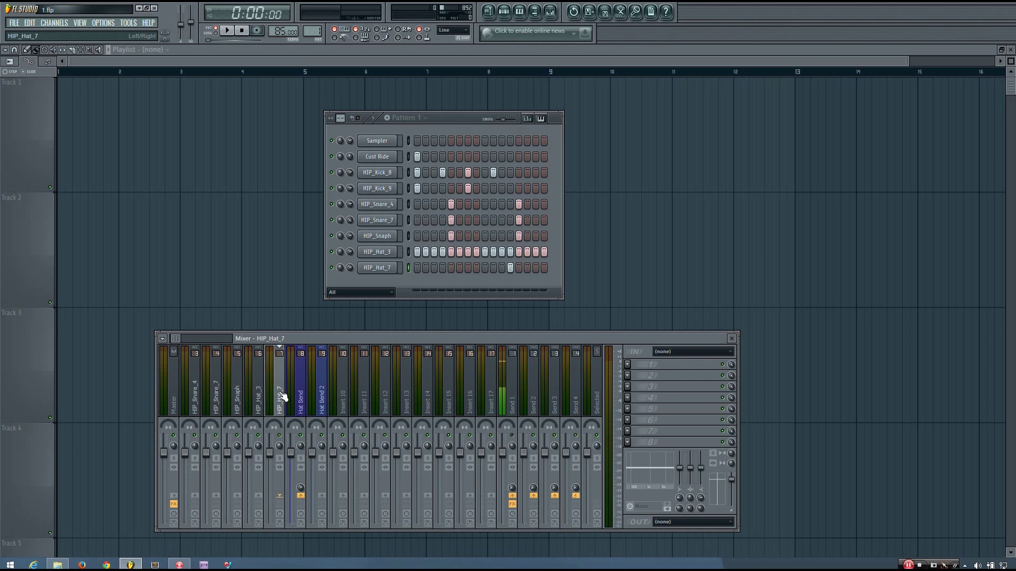
left_click(303, 396)
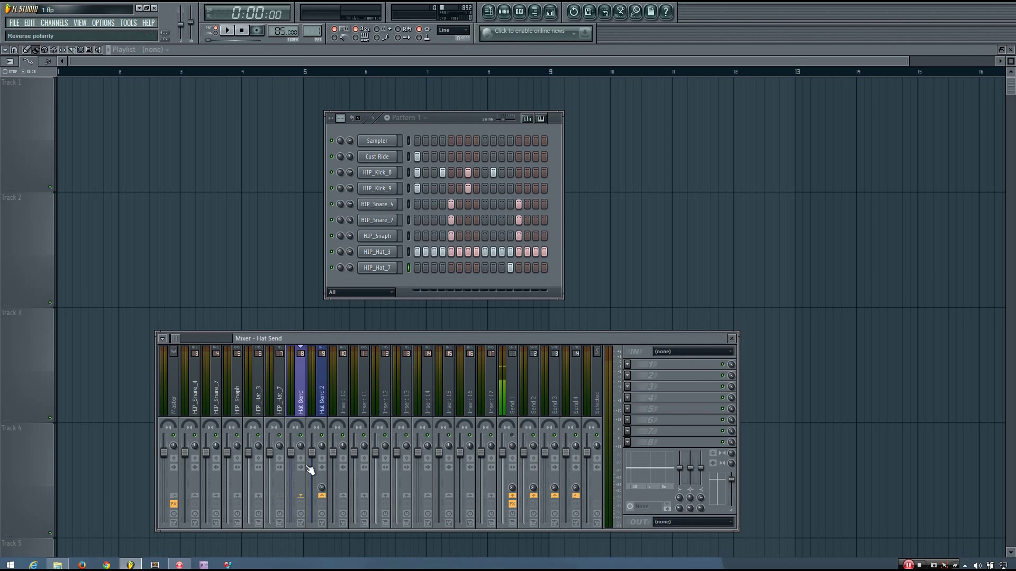
left_click(321, 389)
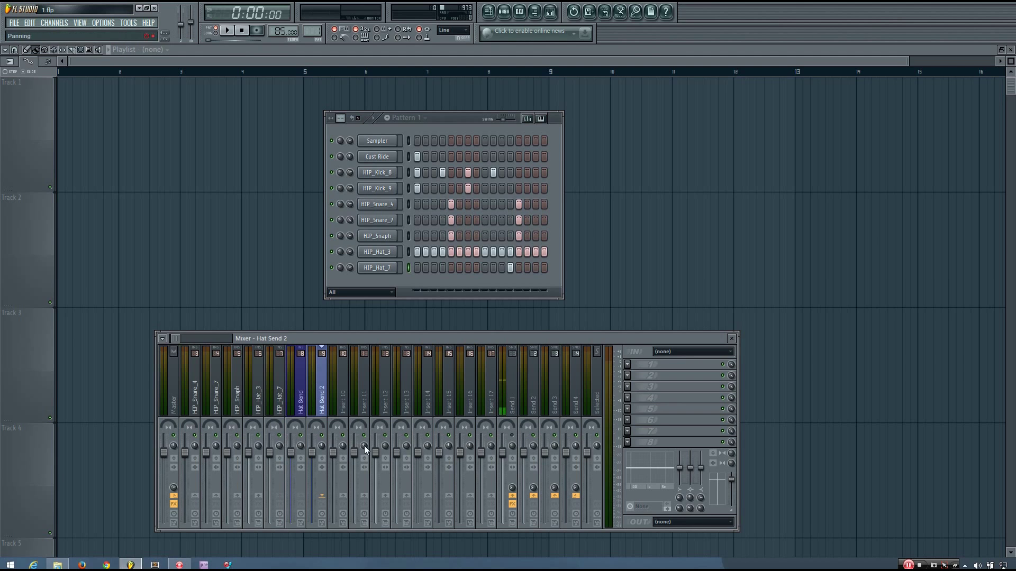
- Try sidechaining Hat Send 2 to Insert 10, first as an added send and then exclusively, and turn that send off again
right_click(343, 497)
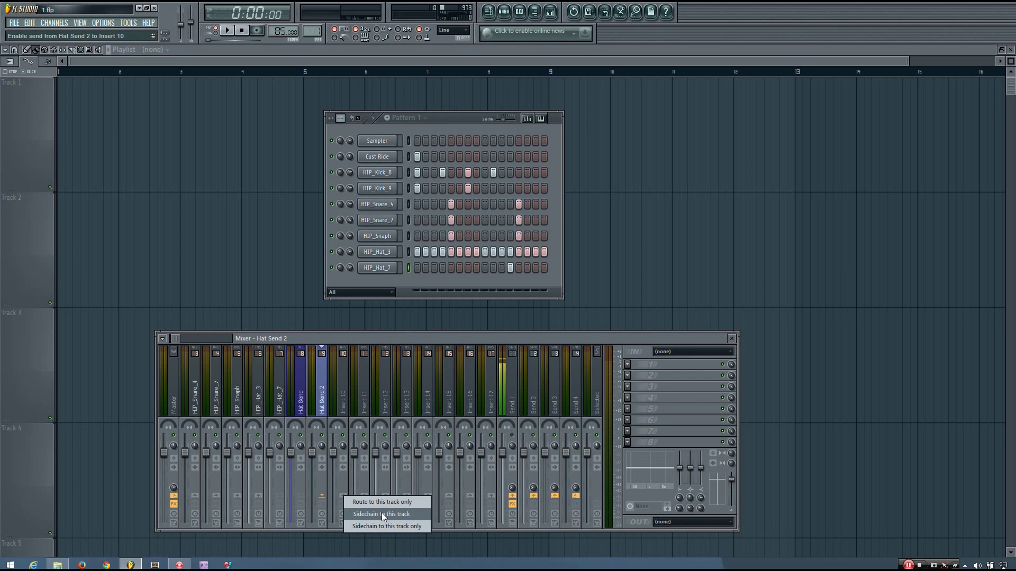
left_click(382, 513)
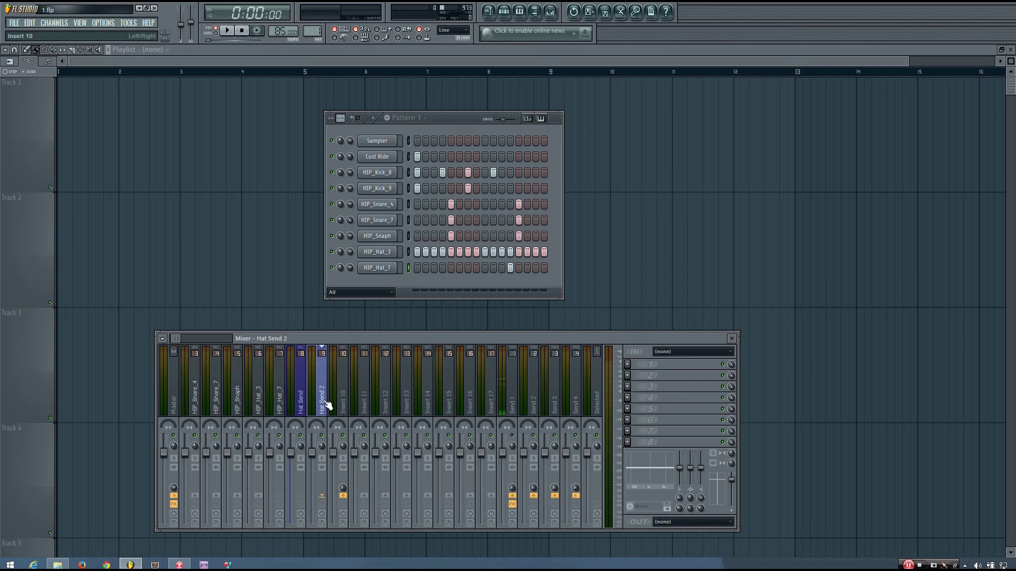
right_click(344, 496)
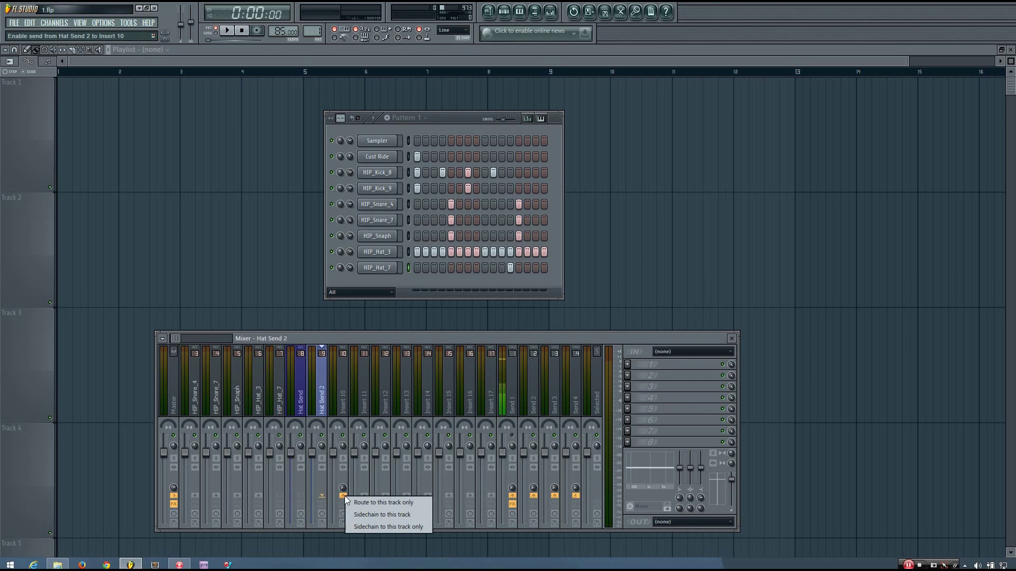
left_click(382, 527)
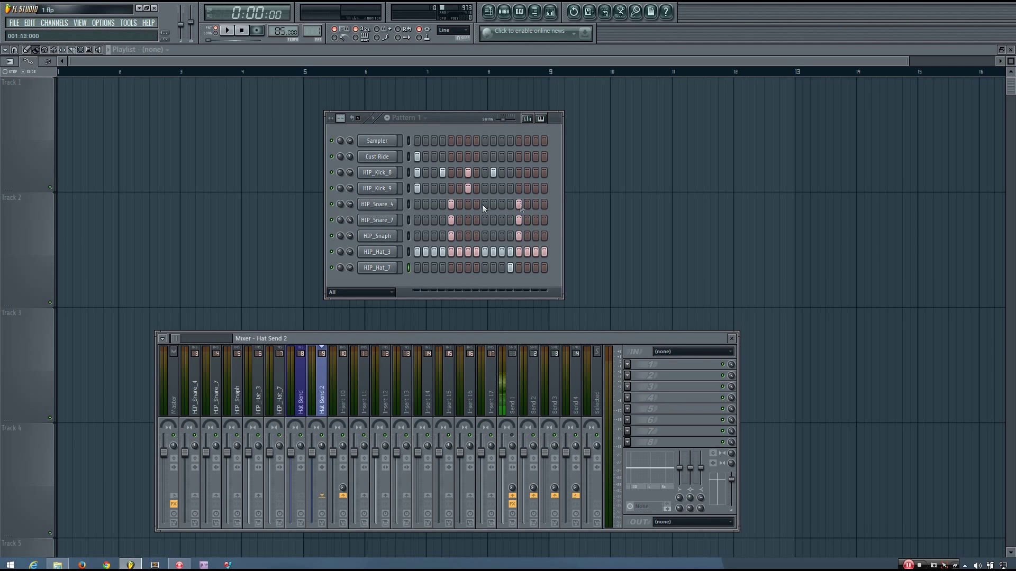
key("z")
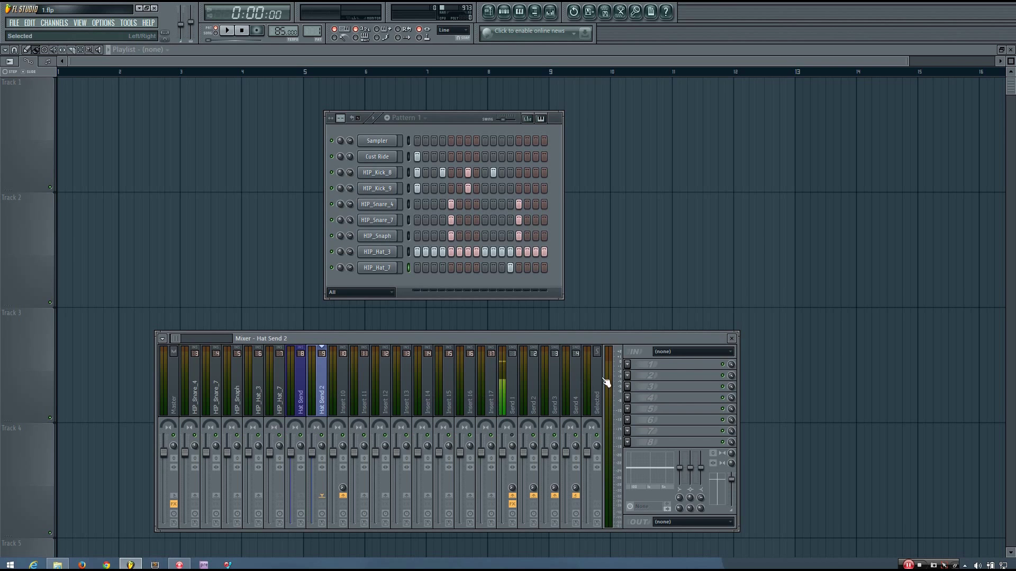
left_click(358, 404)
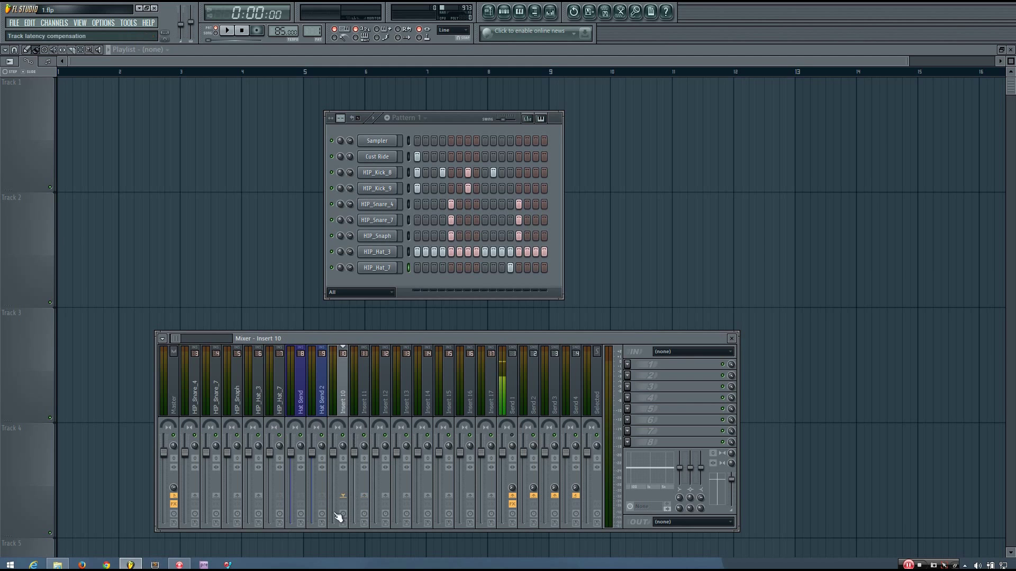
left_click(321, 373)
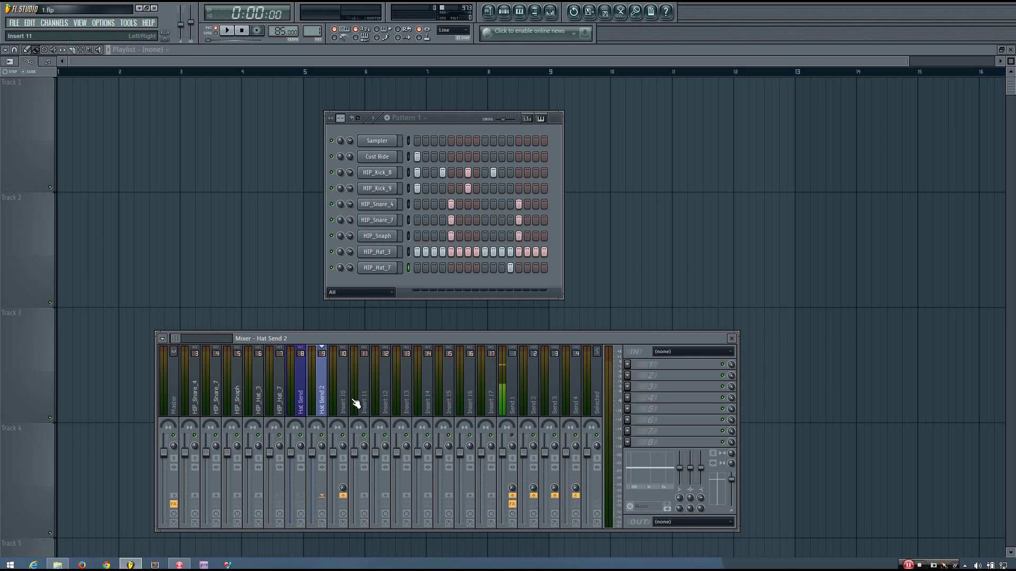
left_click(343, 496)
- Compare the routing of HIP_Hat_7, Hat Send, Hat Send 2 and the insert tracks that follow them
left_click(278, 403)
left_click(316, 403)
left_click(337, 405)
left_click(316, 405)
left_click(295, 406)
left_click(278, 407)
left_click(299, 406)
left_click(318, 405)
left_click(364, 394)
left_click(339, 398)
left_click(317, 401)
- Review the routing of the send tracks and the insert tracks back to Hat Send 2
left_click(553, 405)
left_click(569, 404)
left_click(534, 405)
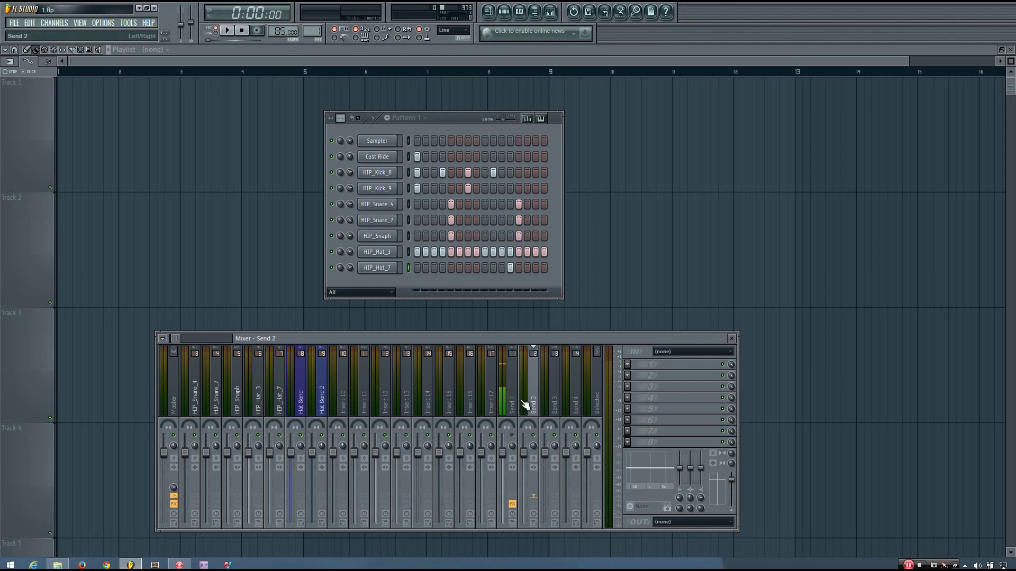
left_click(571, 407)
left_click(512, 404)
left_click(491, 405)
left_click(406, 404)
left_click(340, 403)
left_click(324, 404)
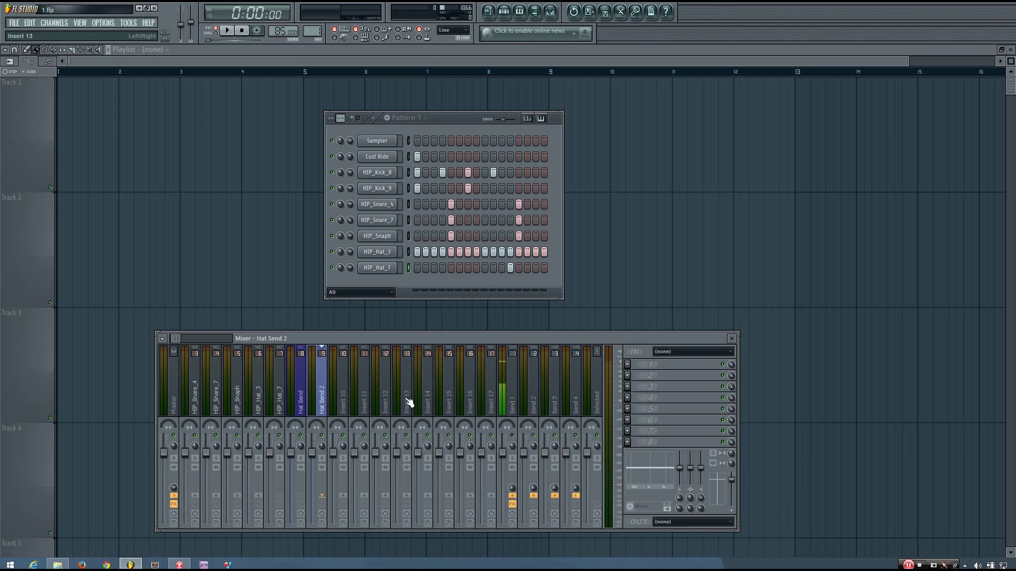
- Rename mixer track Insert 10 as DRUM BUS and give it a green colour
left_click(340, 397)
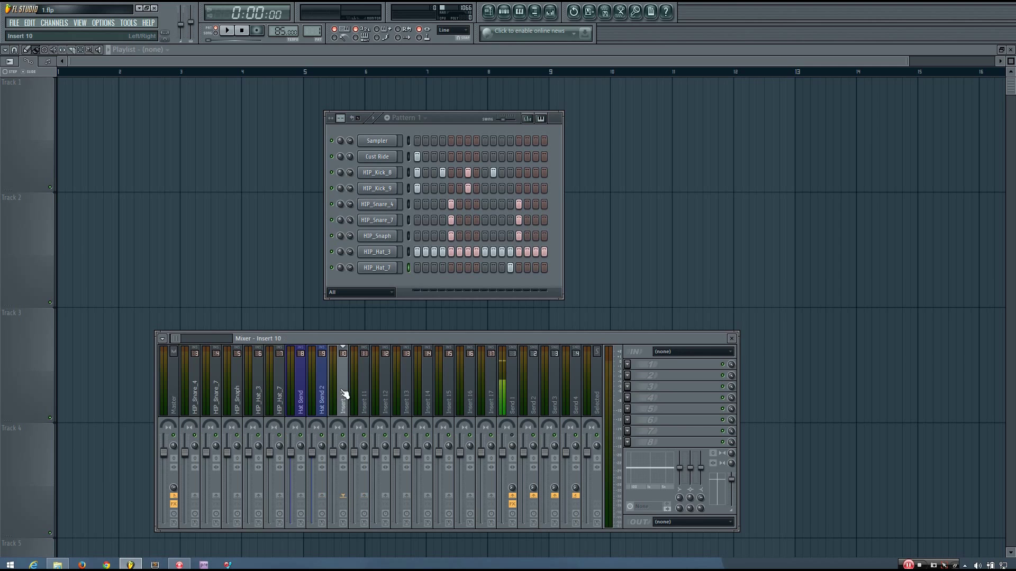
double_click(341, 391)
left_click(430, 355)
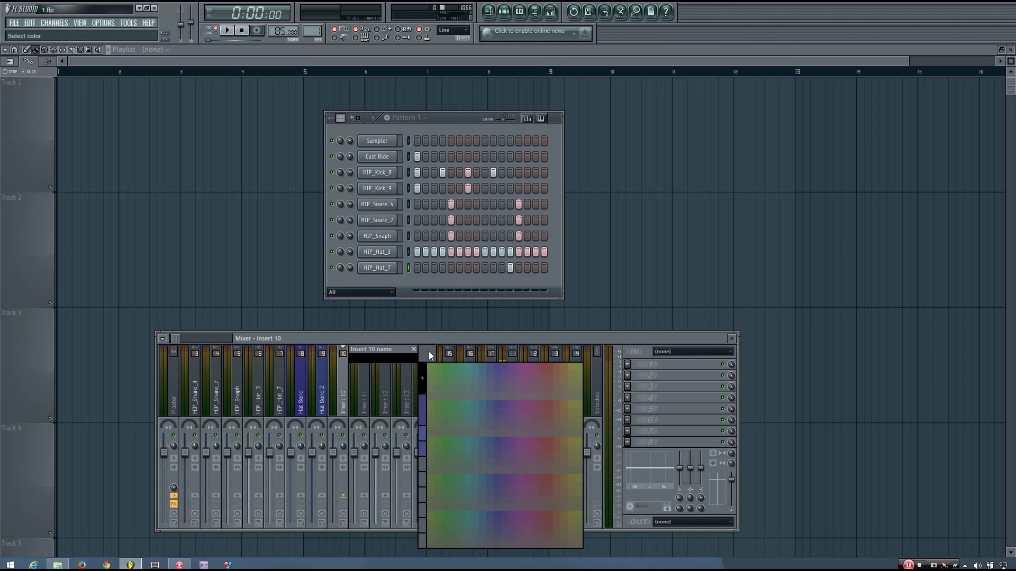
left_click(452, 368)
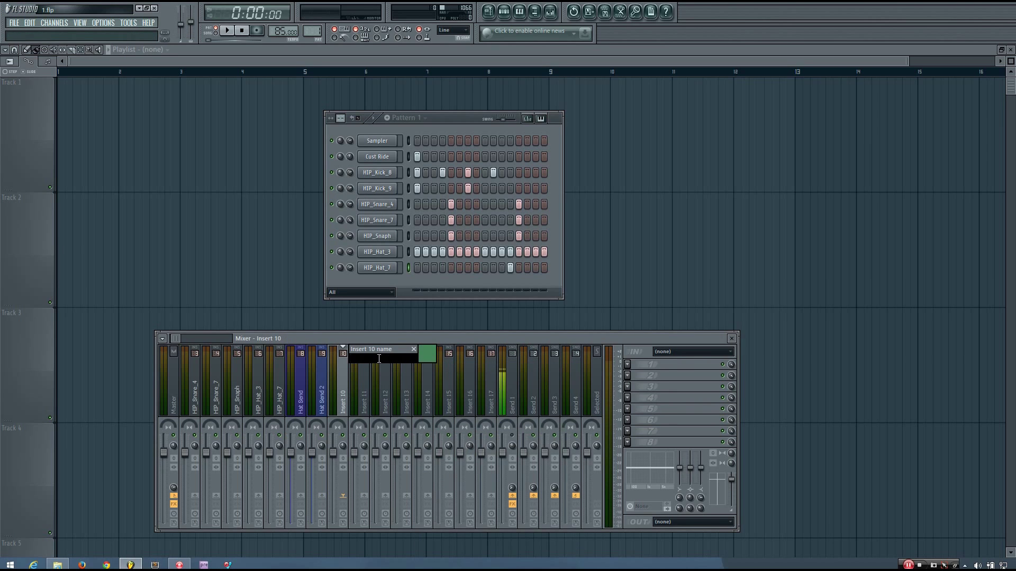
type("DRUM BUS")
key("Return")
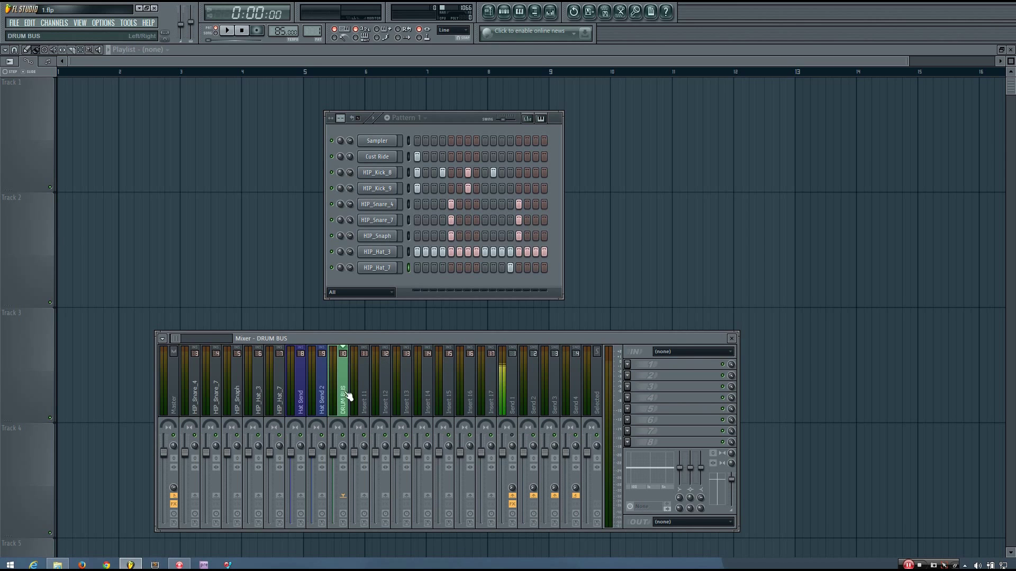
- Play Pattern 1 briefly to check the signal on the drum tracks and DRUM BUS, and stop playback
left_click(328, 401)
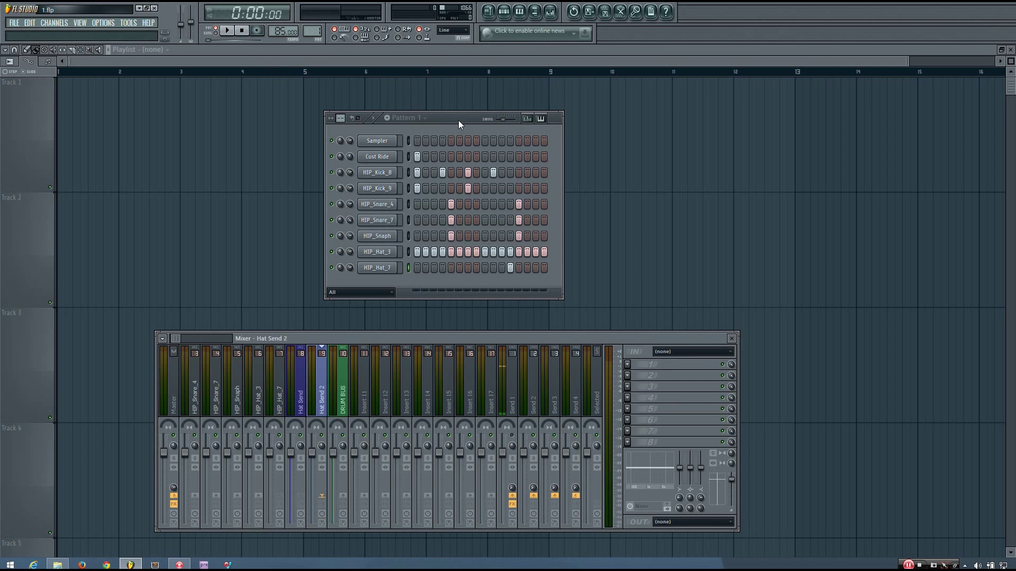
left_click_drag(459, 120, 433, 122)
key("space")
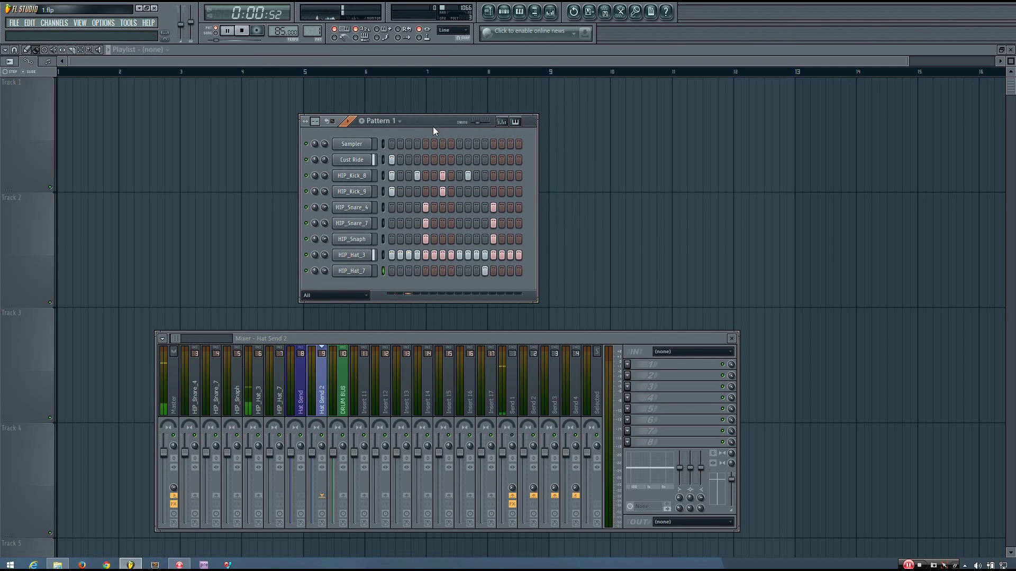
left_click(337, 405)
key("space")
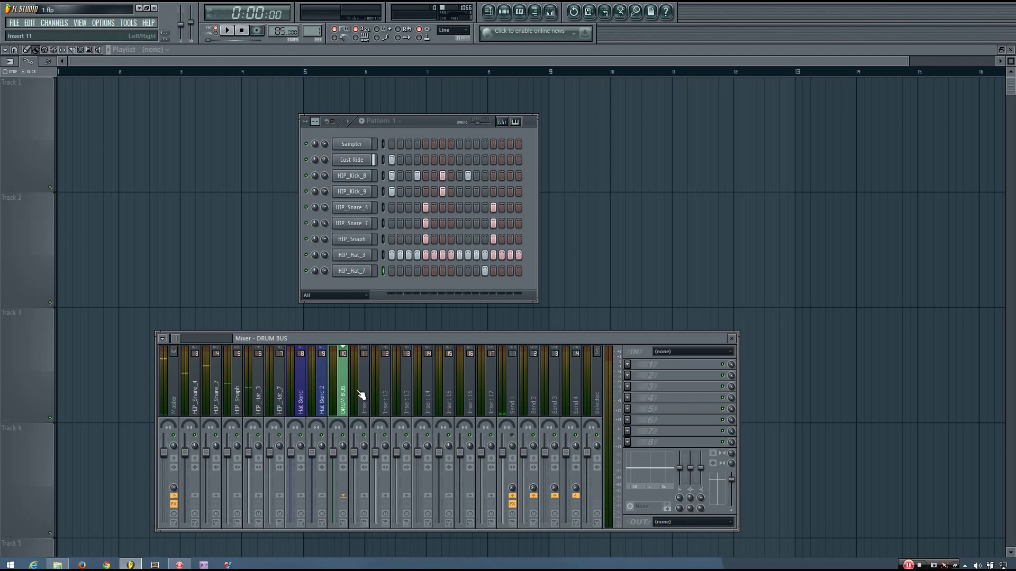
- Route the HIP_Snare_4 track exclusively to DRUM BUS
left_click(195, 406)
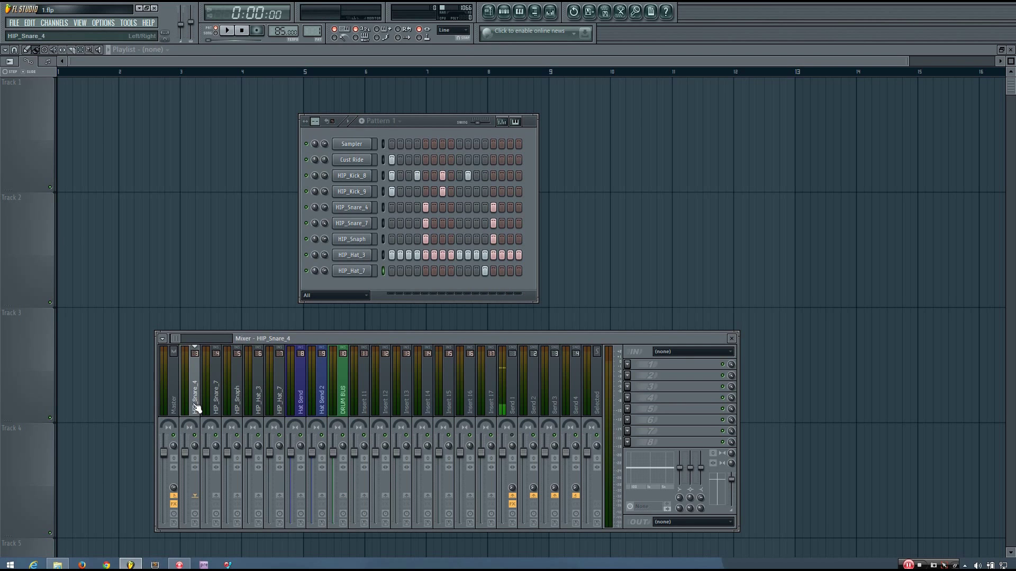
mouse_move(210, 400)
left_mouse_down()
mouse_move(318, 401)
mouse_move(197, 404)
left_mouse_up()
right_click(344, 496)
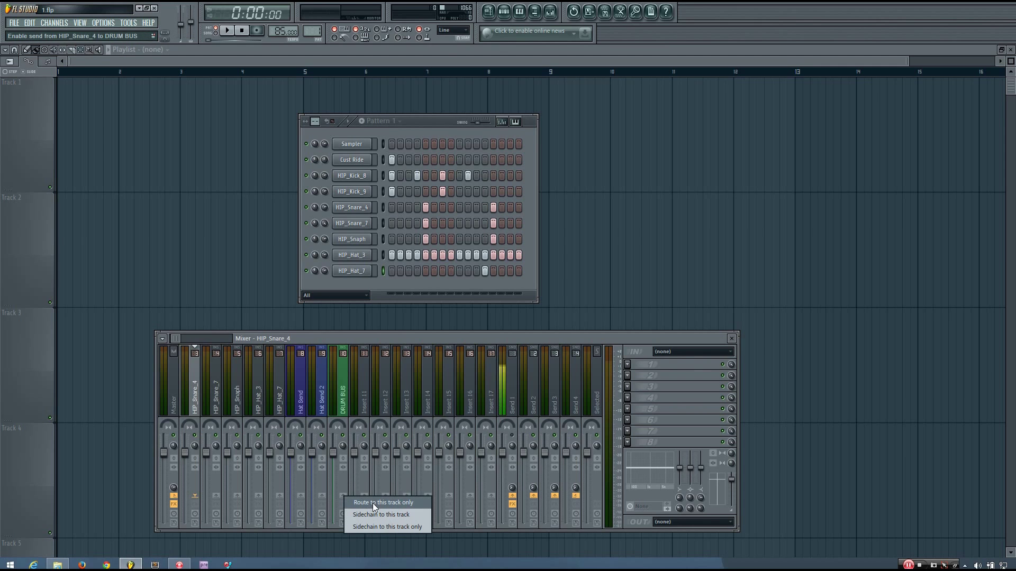
left_click(373, 503)
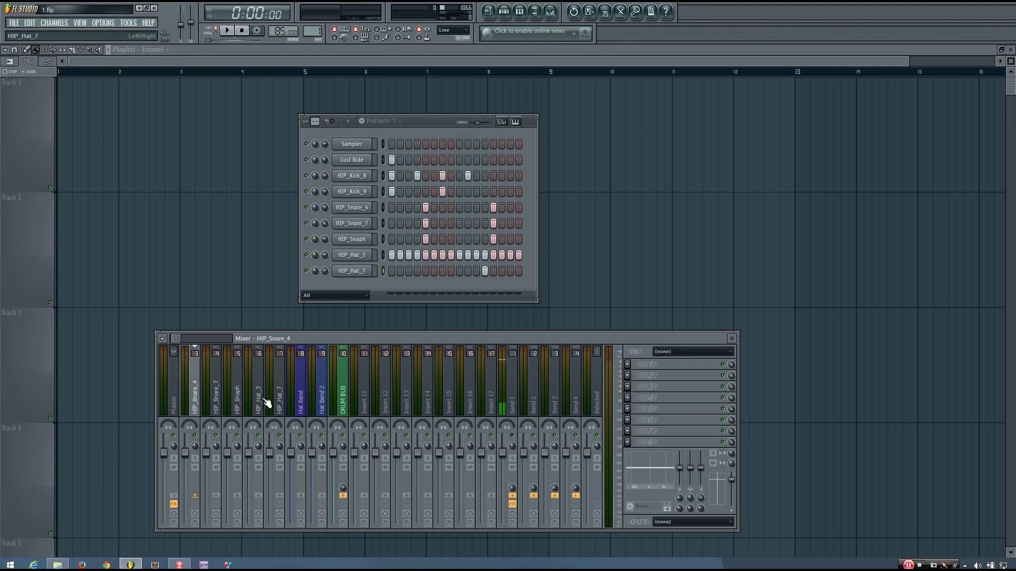
- Route the HIP_Snare_7, HIP_Snaph and HIP_Hat_3 mixer tracks exclusively to DRUM BUS
left_click(224, 405)
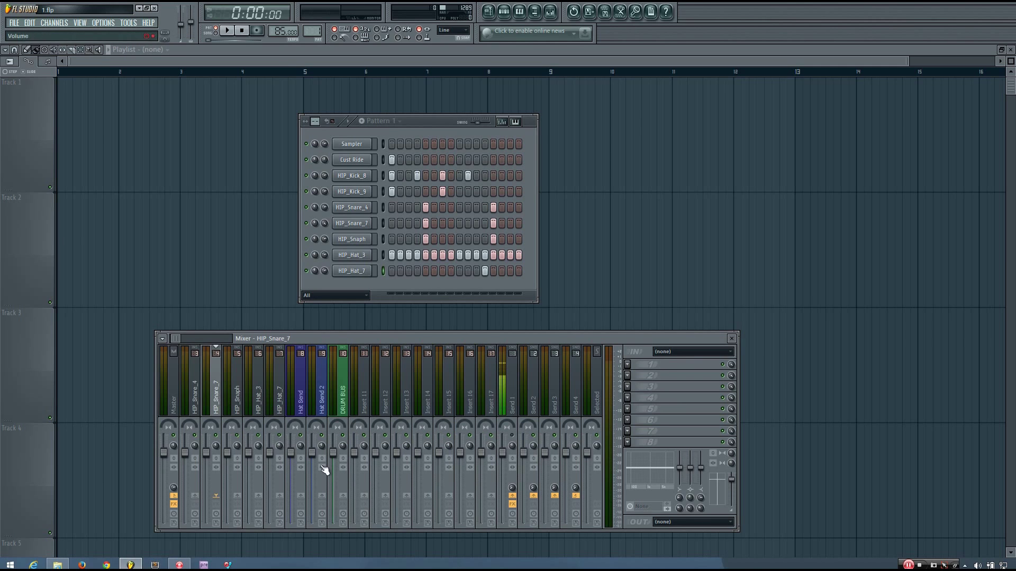
right_click(342, 495)
left_click(351, 501)
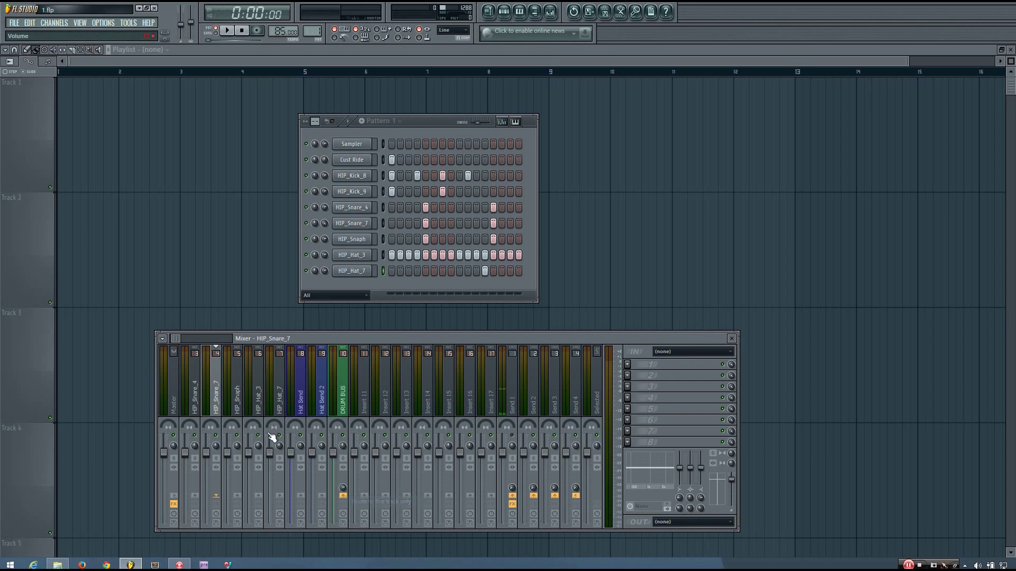
left_click(236, 403)
right_click(342, 496)
left_click(350, 501)
left_click(259, 404)
right_click(345, 497)
left_click(351, 500)
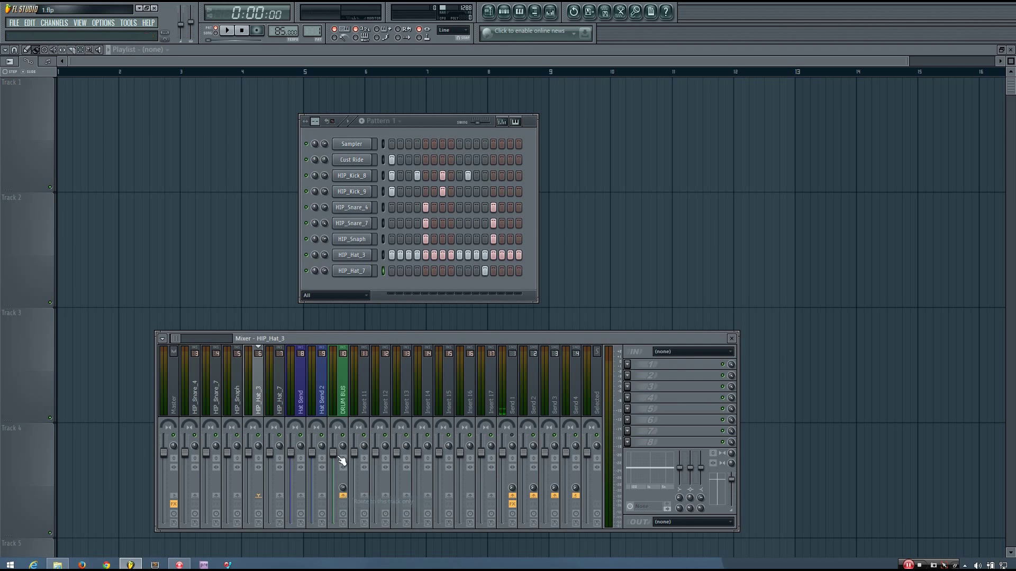
- Examine the routing chain from HIP_Hat_7 through Hat Send and Hat Send 2 towards DRUM BUS
left_click(282, 404)
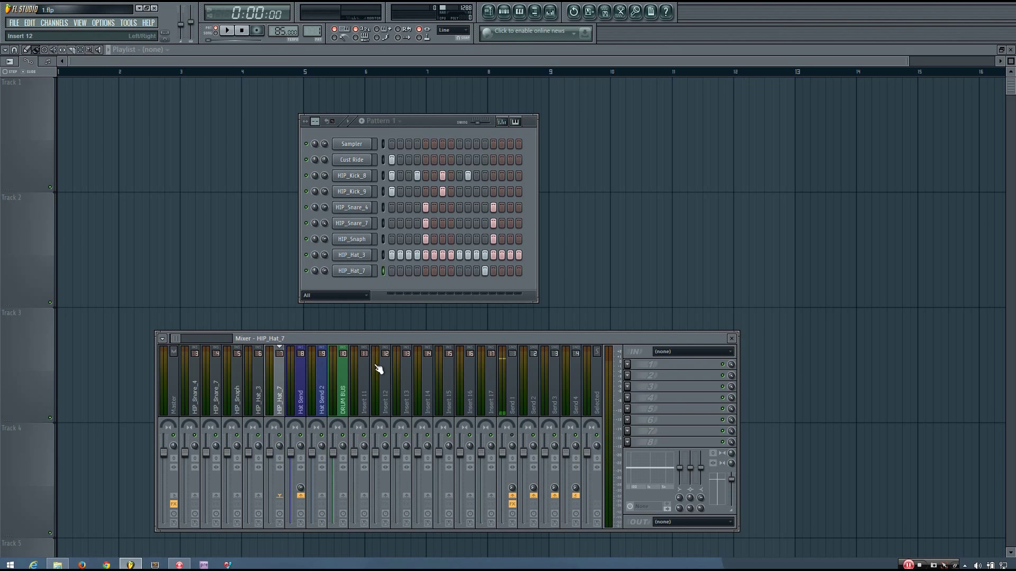
left_click(295, 405)
left_click(324, 404)
left_click(299, 405)
left_click(280, 405)
left_click(299, 405)
left_click(321, 405)
left_click(288, 405)
left_click(300, 408)
left_click(283, 409)
left_click(296, 400)
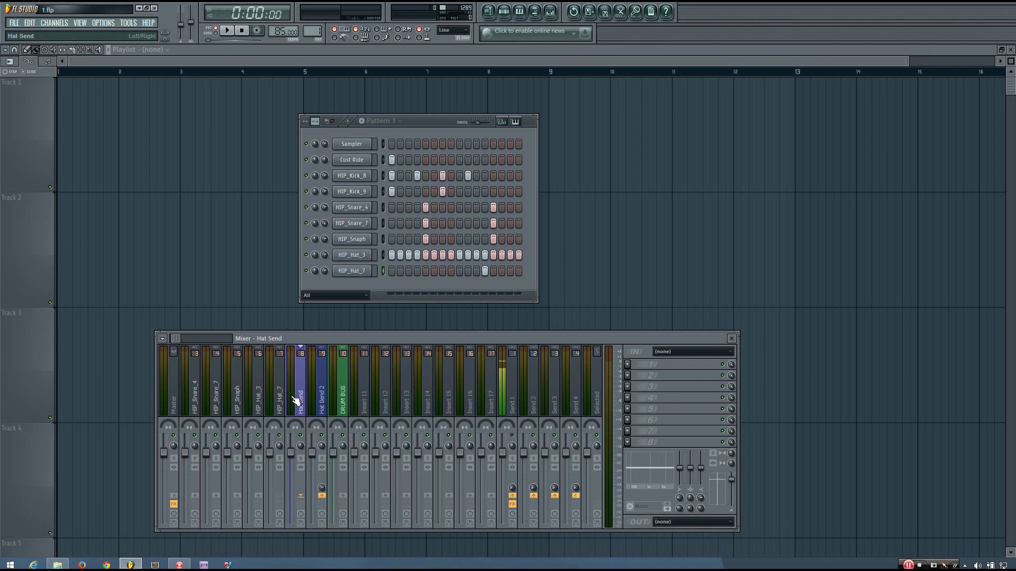
left_click(319, 405)
left_click(340, 405)
left_click(320, 408)
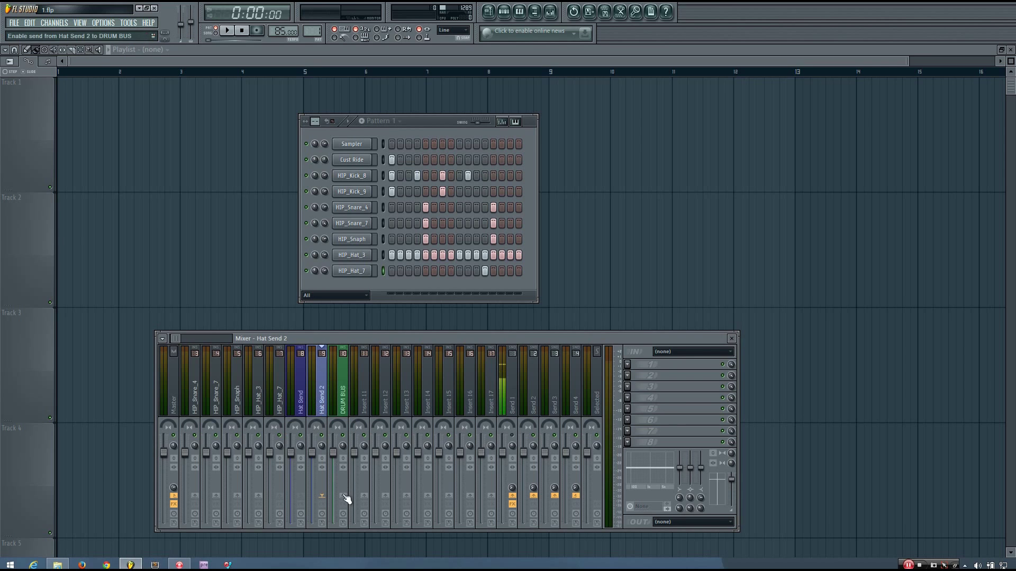
left_click(300, 406)
left_click(273, 404)
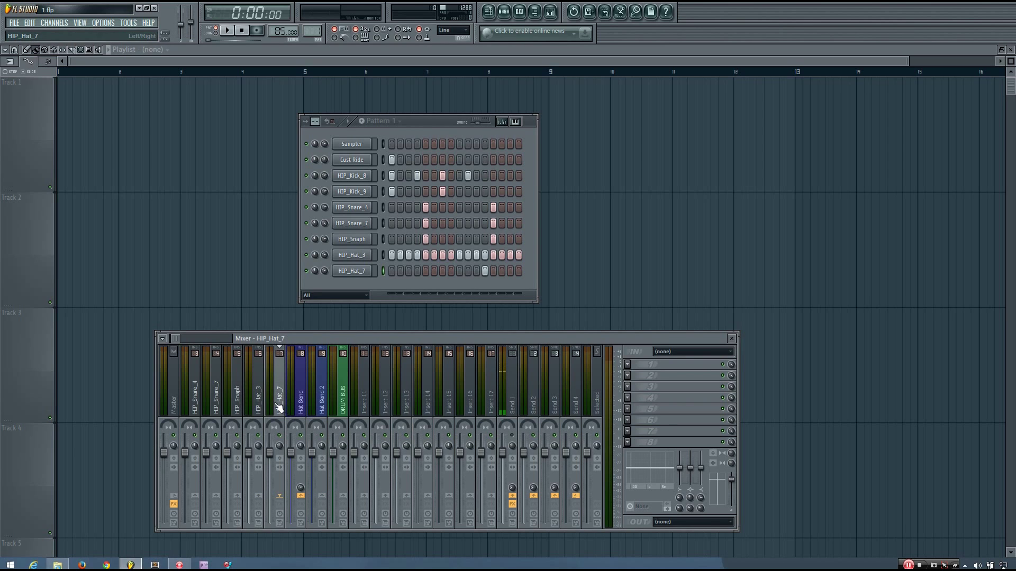
left_click(301, 405)
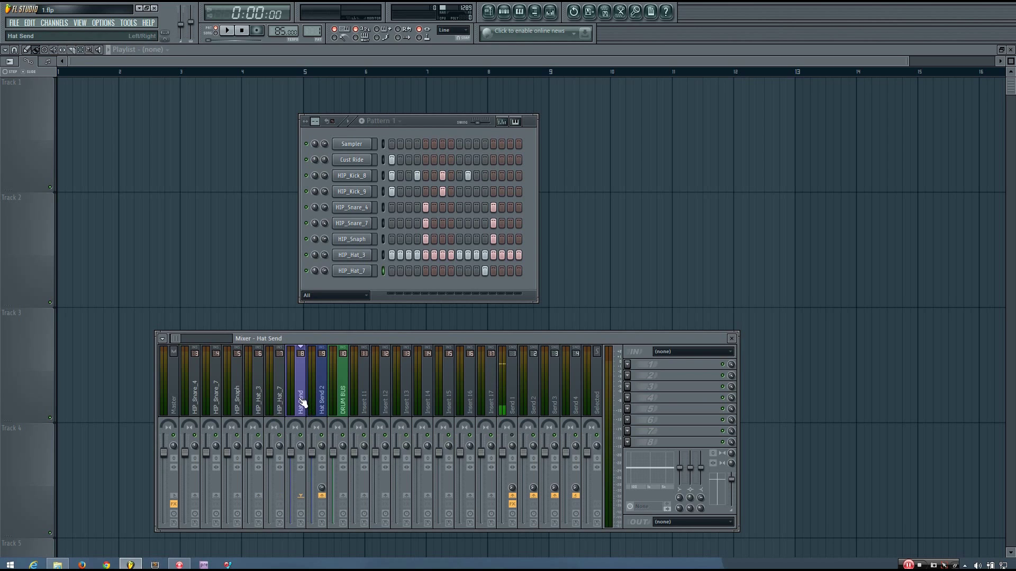
- Route the Hat Send 2 track exclusively to DRUM BUS
left_click(320, 405)
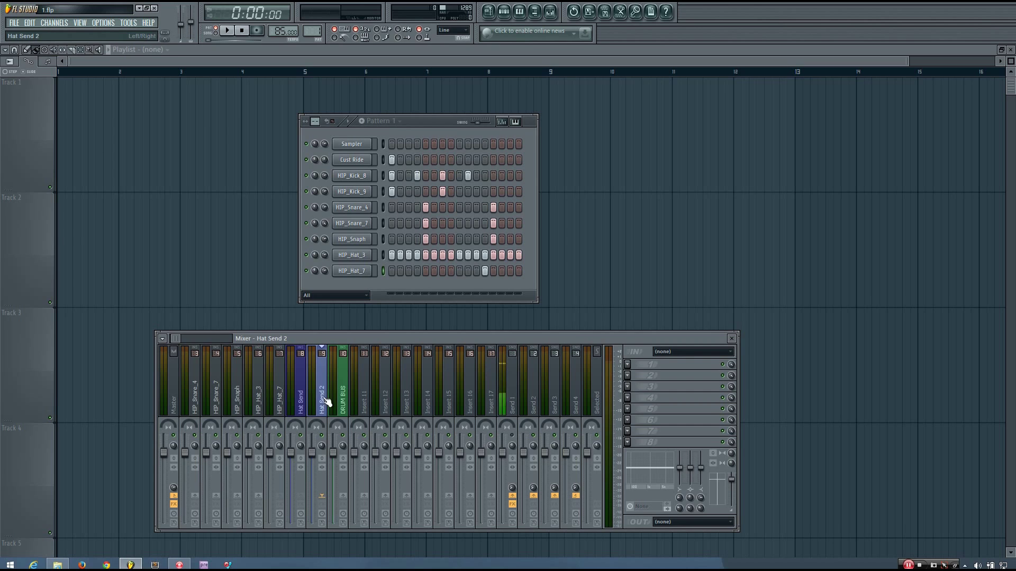
right_click(344, 497)
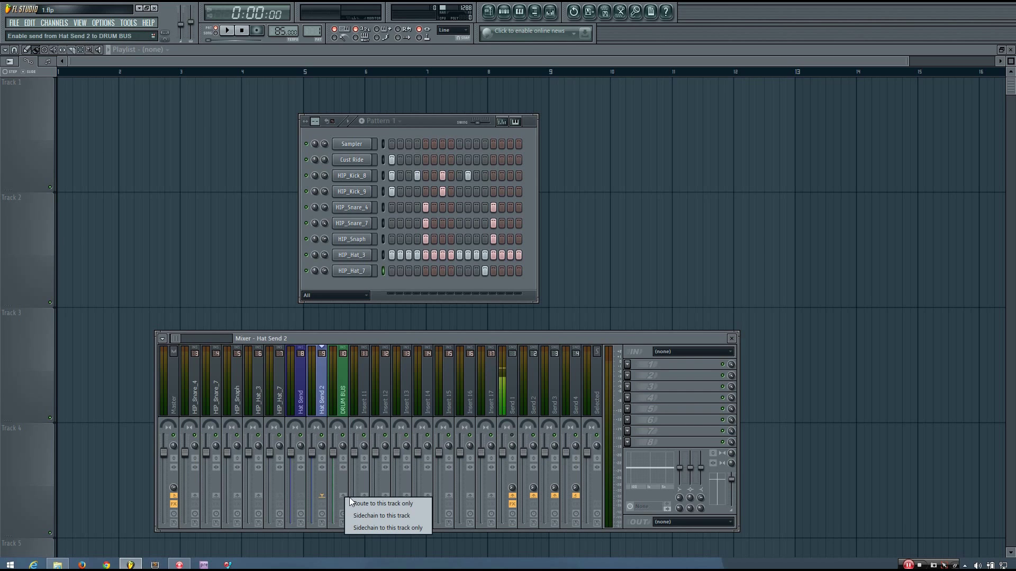
left_click(358, 503)
left_click_drag(268, 392, 315, 404)
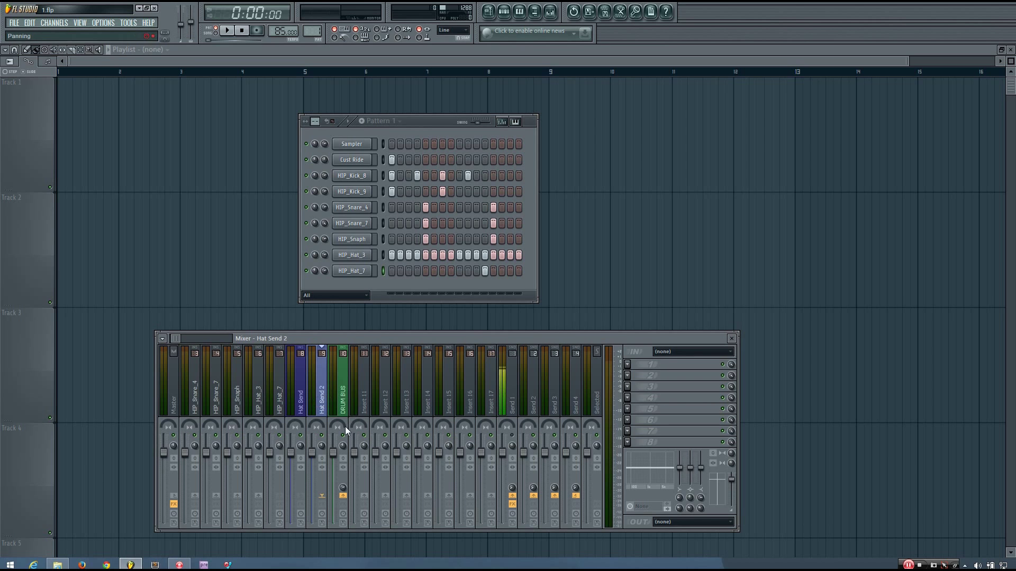
- Shift the mixer window slightly, play Pattern 1 briefly to check the signal reaching DRUM BUS, and stop playback
left_click_drag(392, 339, 377, 339)
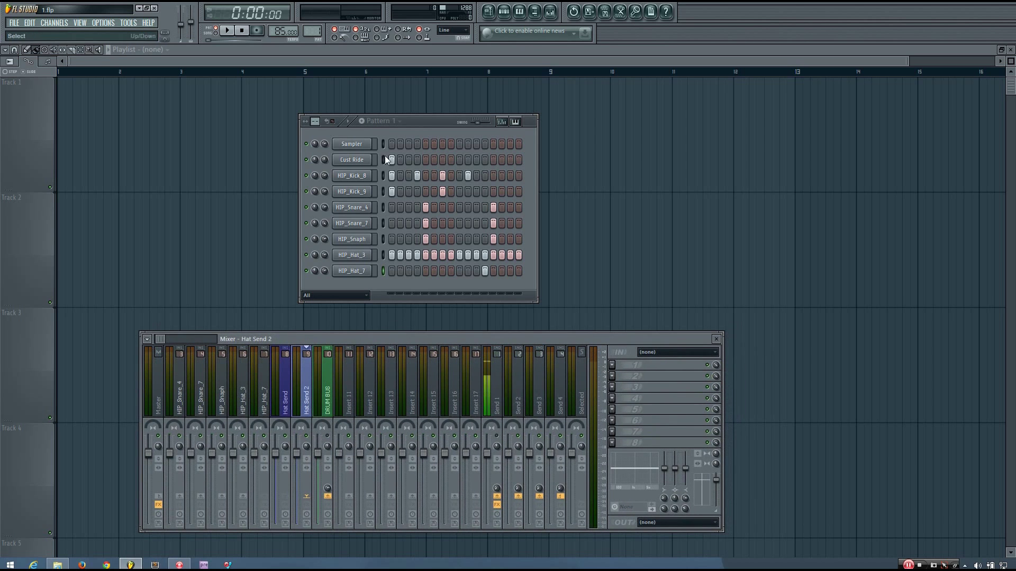
key("space")
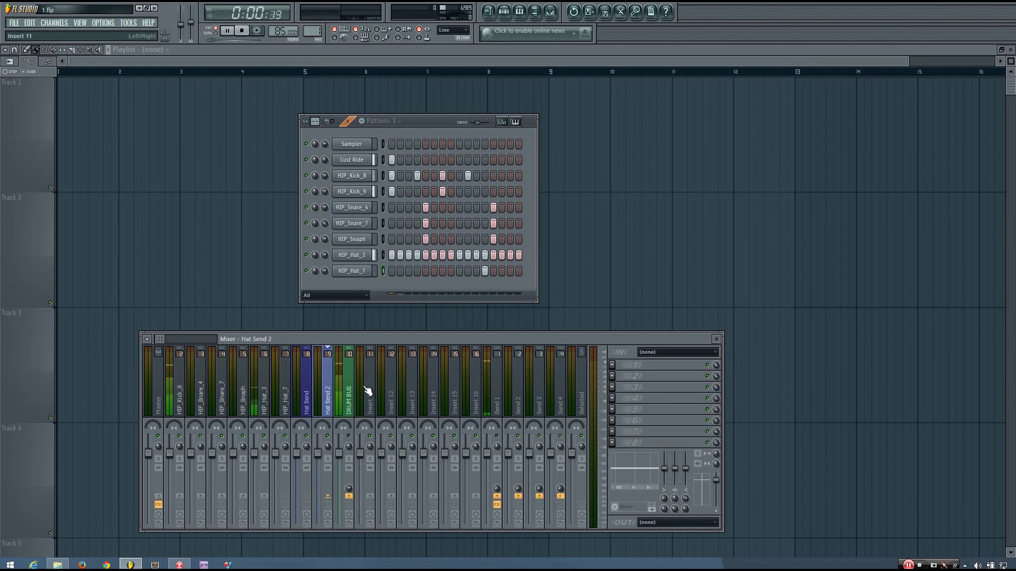
left_click(355, 394)
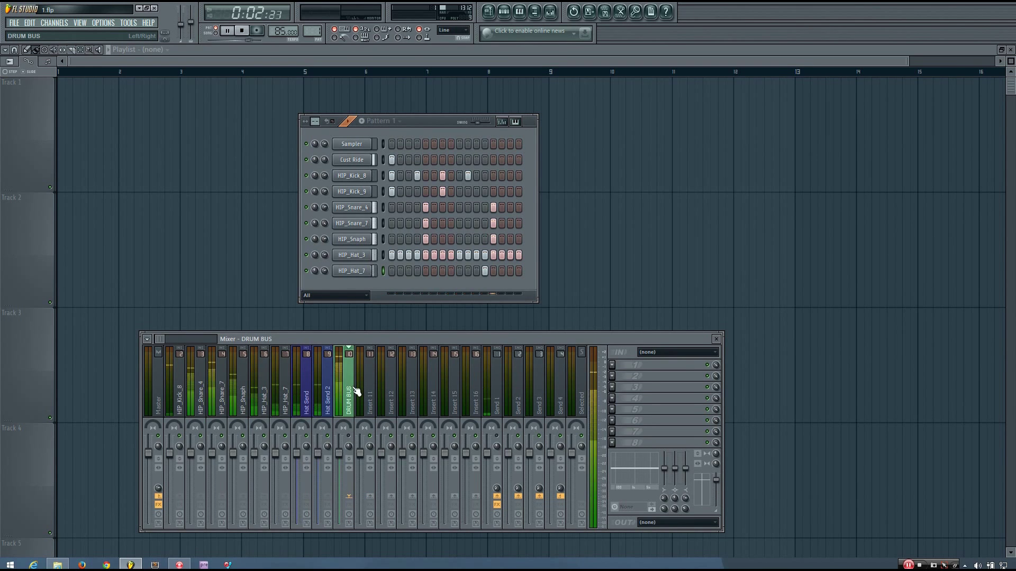
key("space")
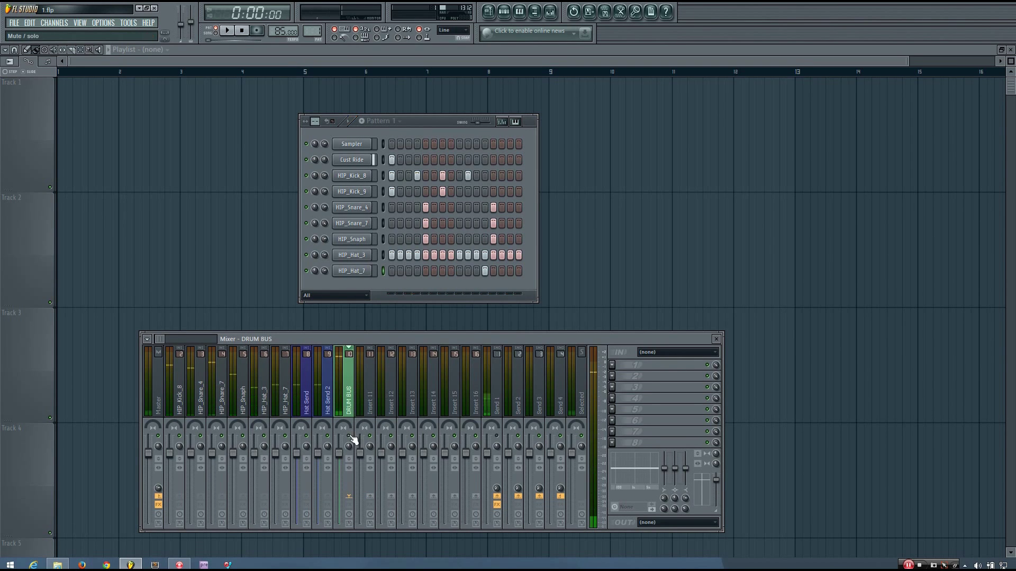
- Load Fruity Parametric EQ 2 into the second effect slot of DRUM BUS
left_click(620, 378)
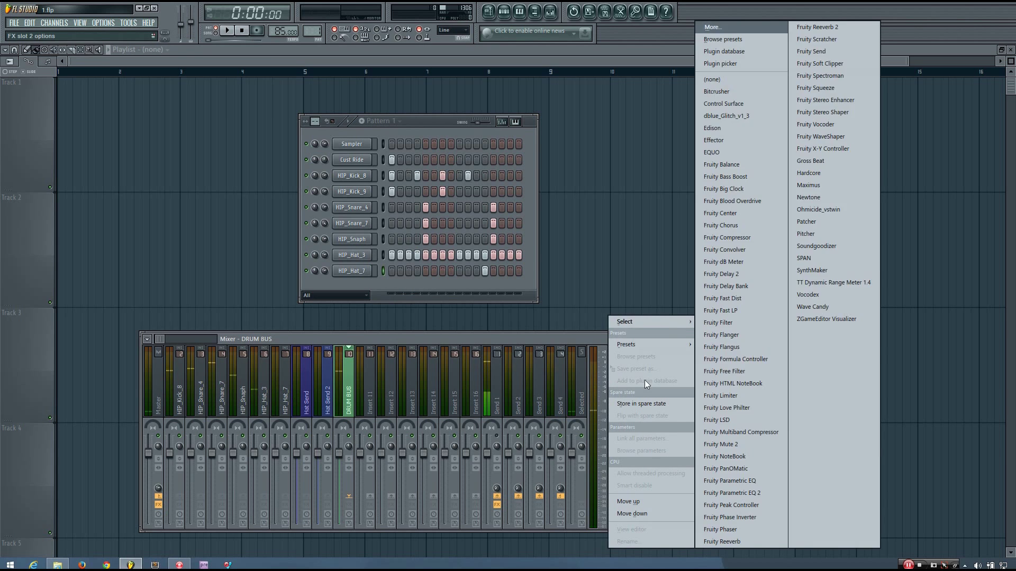
mouse_move(656, 317)
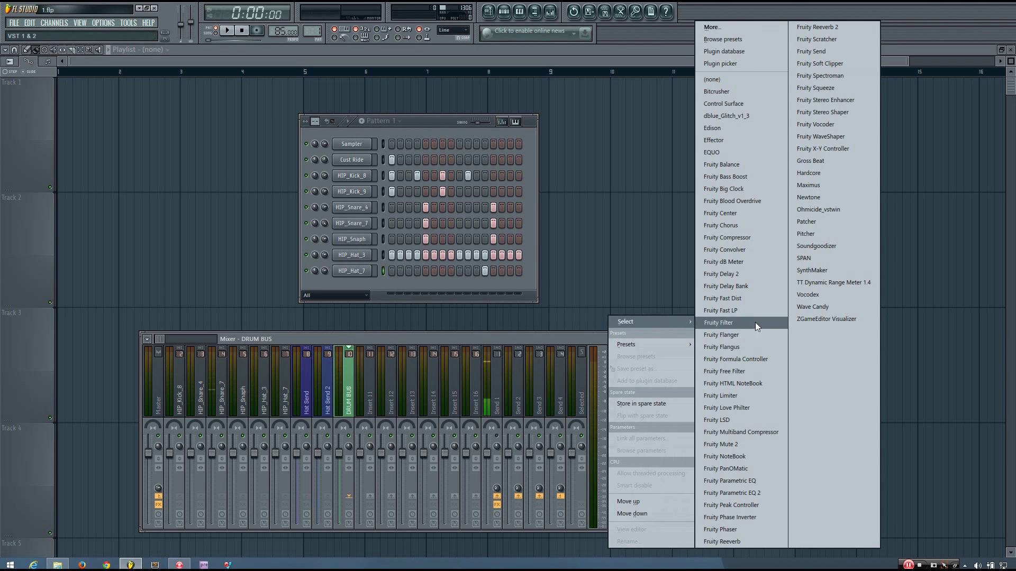
left_click(762, 493)
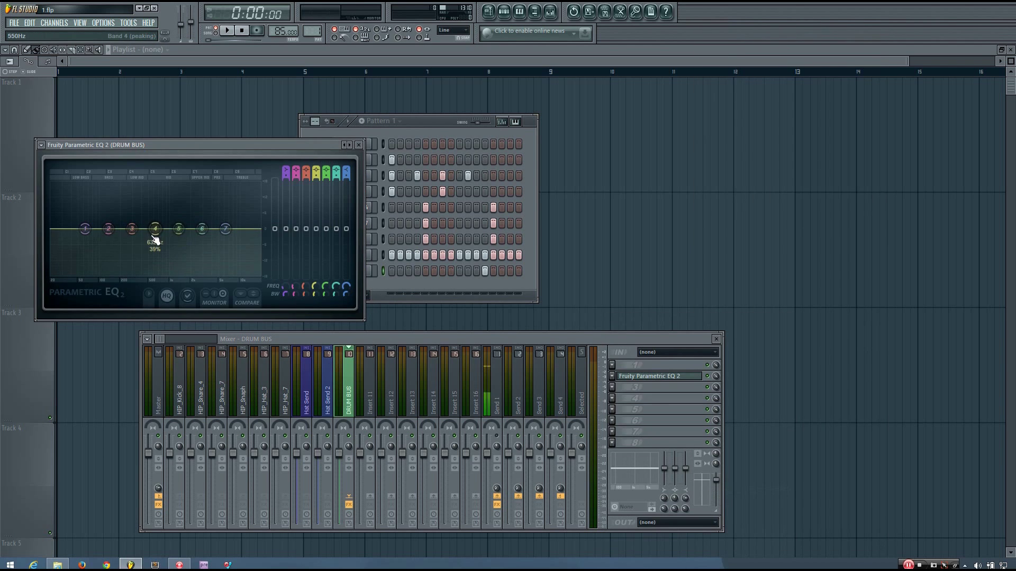
- Try a deep band 4 cut at about 1604 Hz on DRUM BUS during playback, reset the band's gain and stop playback
key("space")
left_click_drag(155, 229, 184, 271)
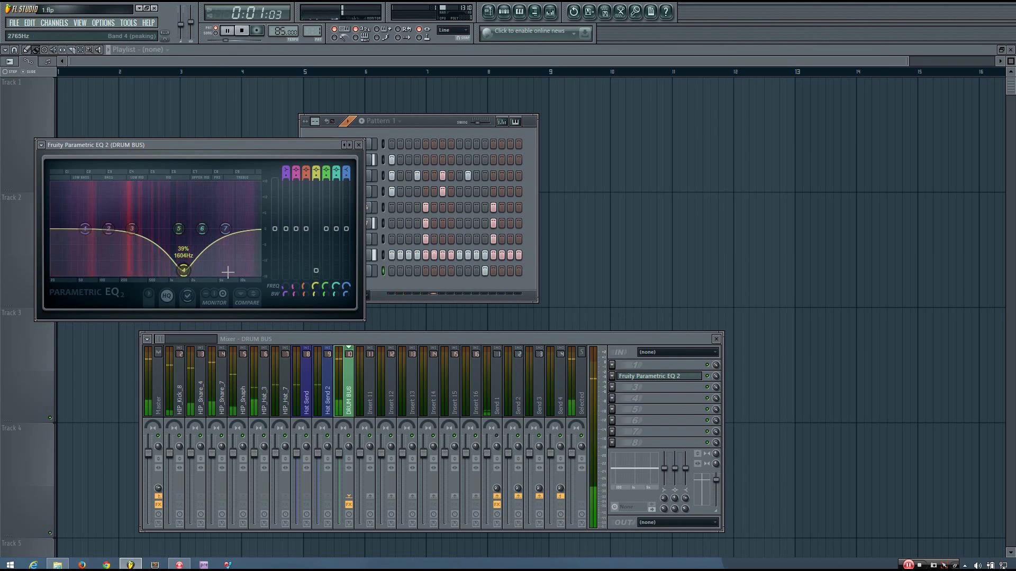
left_click(316, 269, "alt")
key("space")
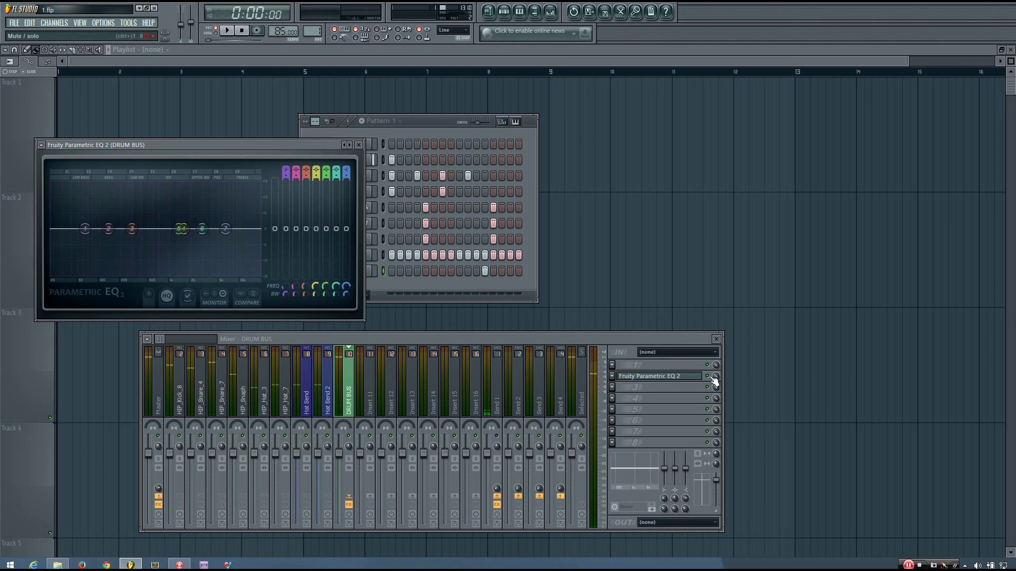
- Examine the routing of the insert tracks, Hat Send, Hat Send 2, DRUM BUS and Send 1 in the mixer
left_click(388, 402)
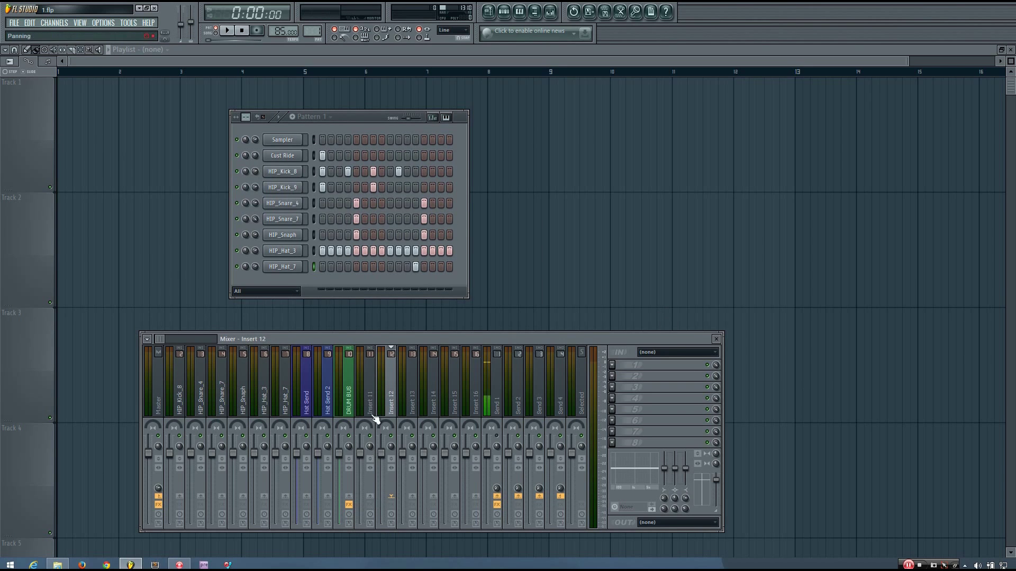
left_click(377, 406)
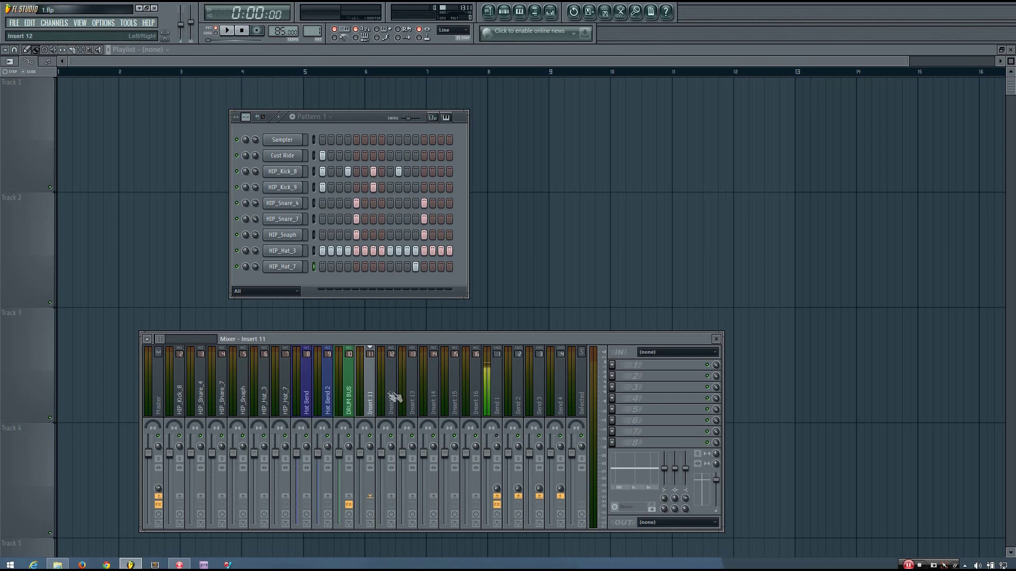
left_click(306, 400)
left_click(318, 402)
left_click(300, 402)
left_click(314, 402)
left_click(307, 405)
left_click(347, 404)
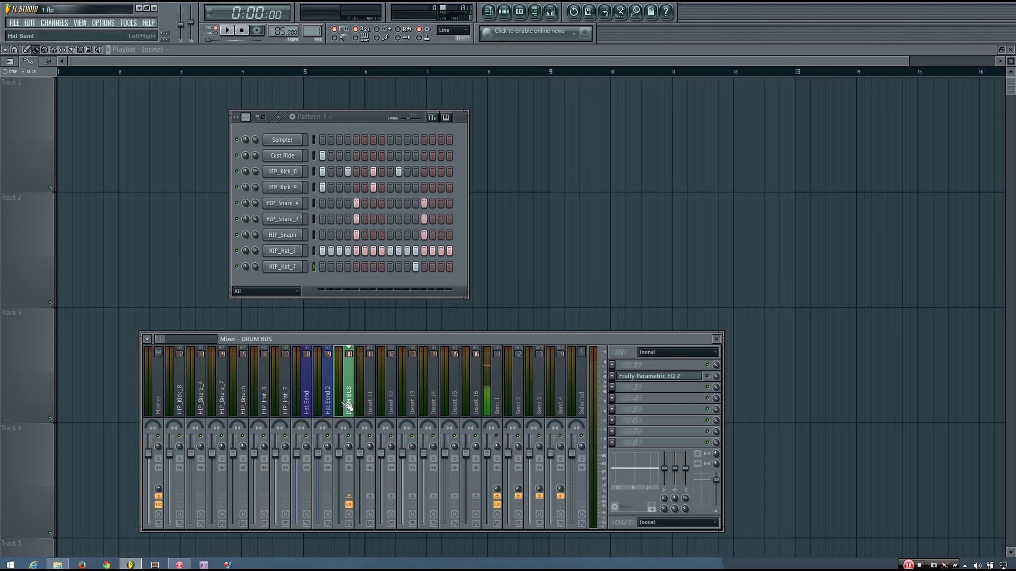
left_click(370, 405)
left_click(454, 405)
left_click(475, 405)
left_click(497, 405)
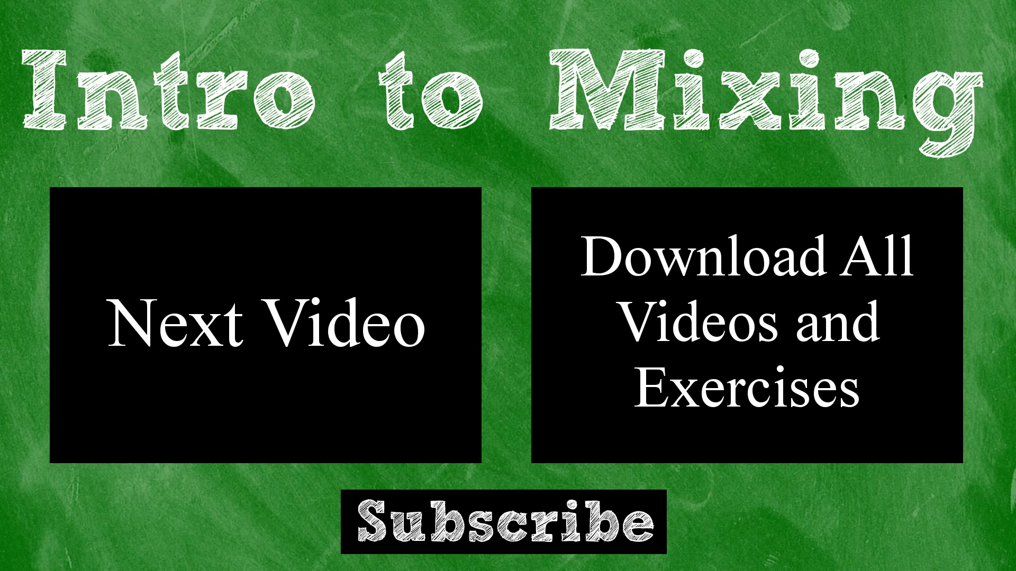